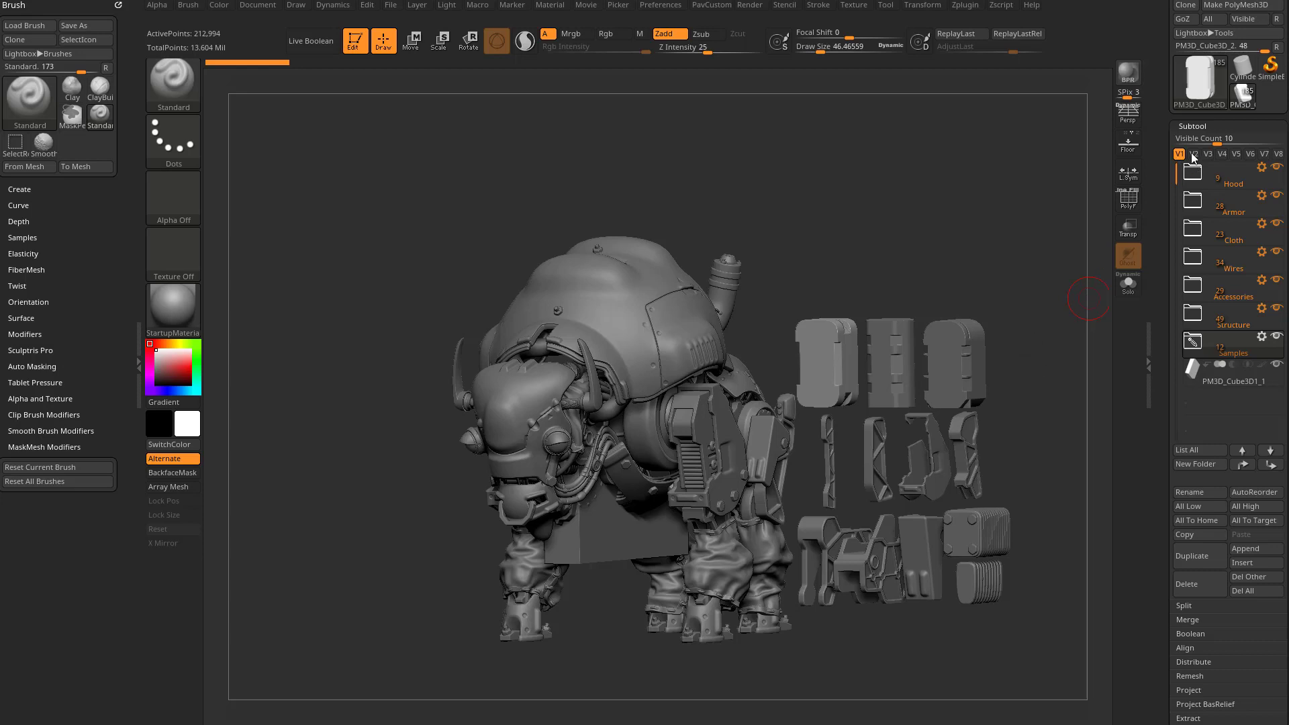
- View the bison model and its sample parts in visibility set V1 from several angles
{"action": "left_click", "coordinate": [1222, 154]}
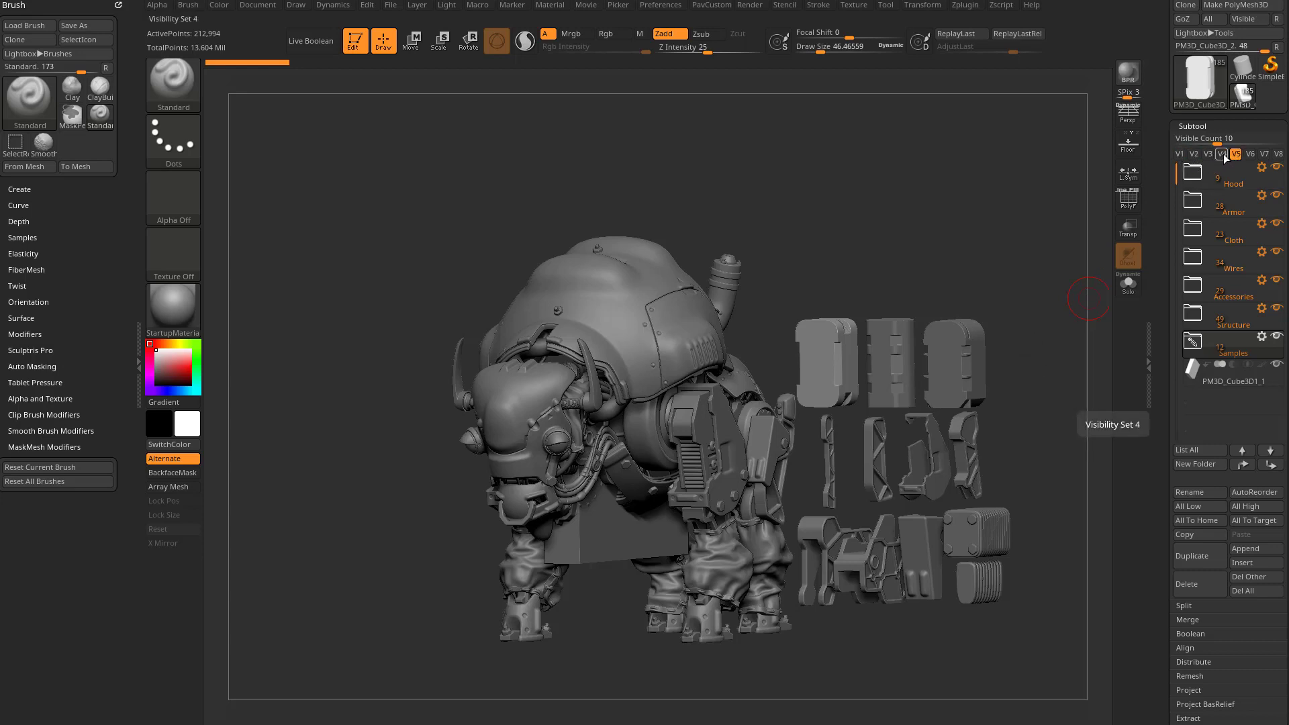
{"action": "left_click_drag", "start_coordinate": [1001, 223], "coordinate": [1007, 164], "text": "alt"}
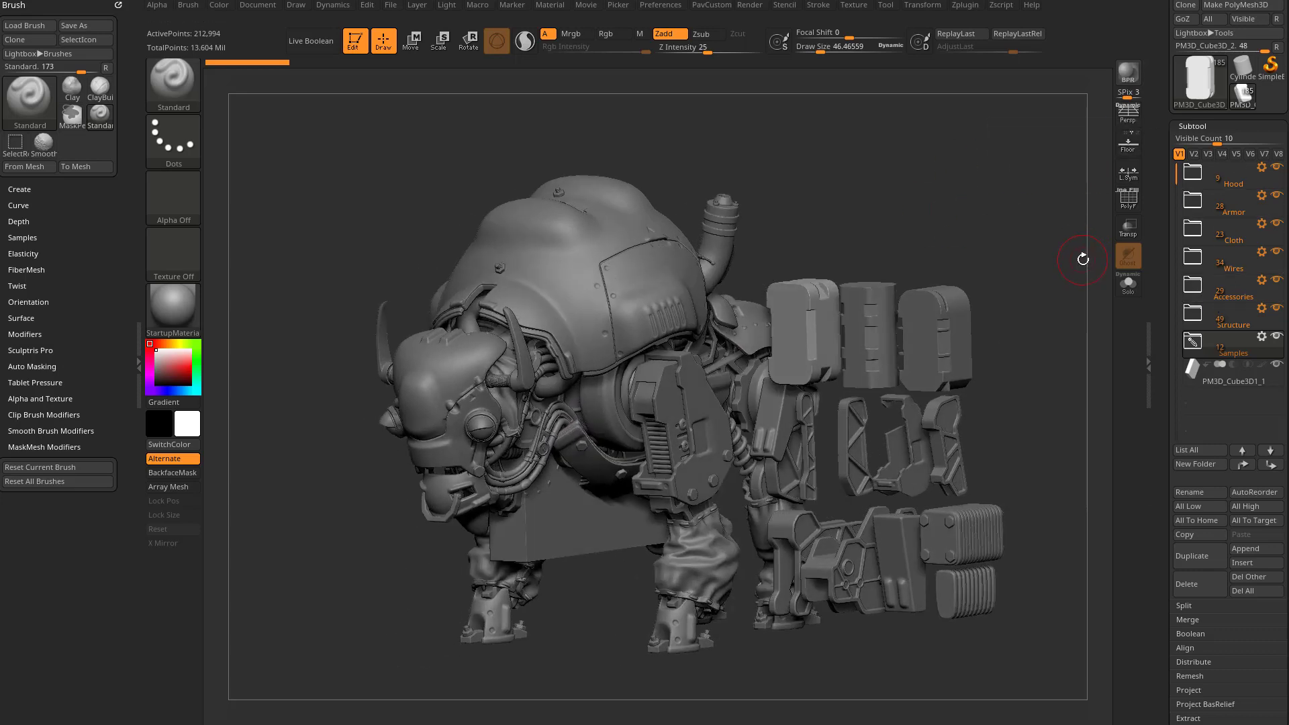
{"action": "left_click_drag", "start_coordinate": [940, 254], "coordinate": [1037, 200]}
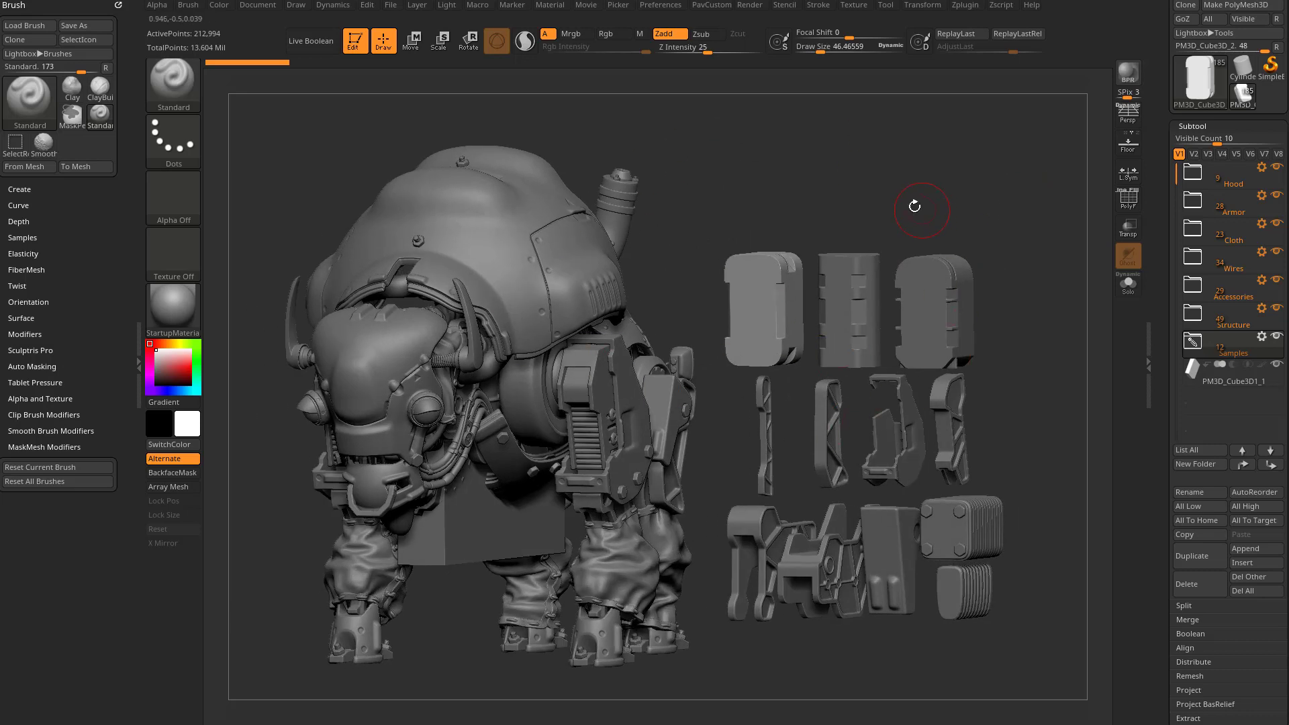
{"action": "left_click_drag", "start_coordinate": [915, 206], "coordinate": [941, 173]}
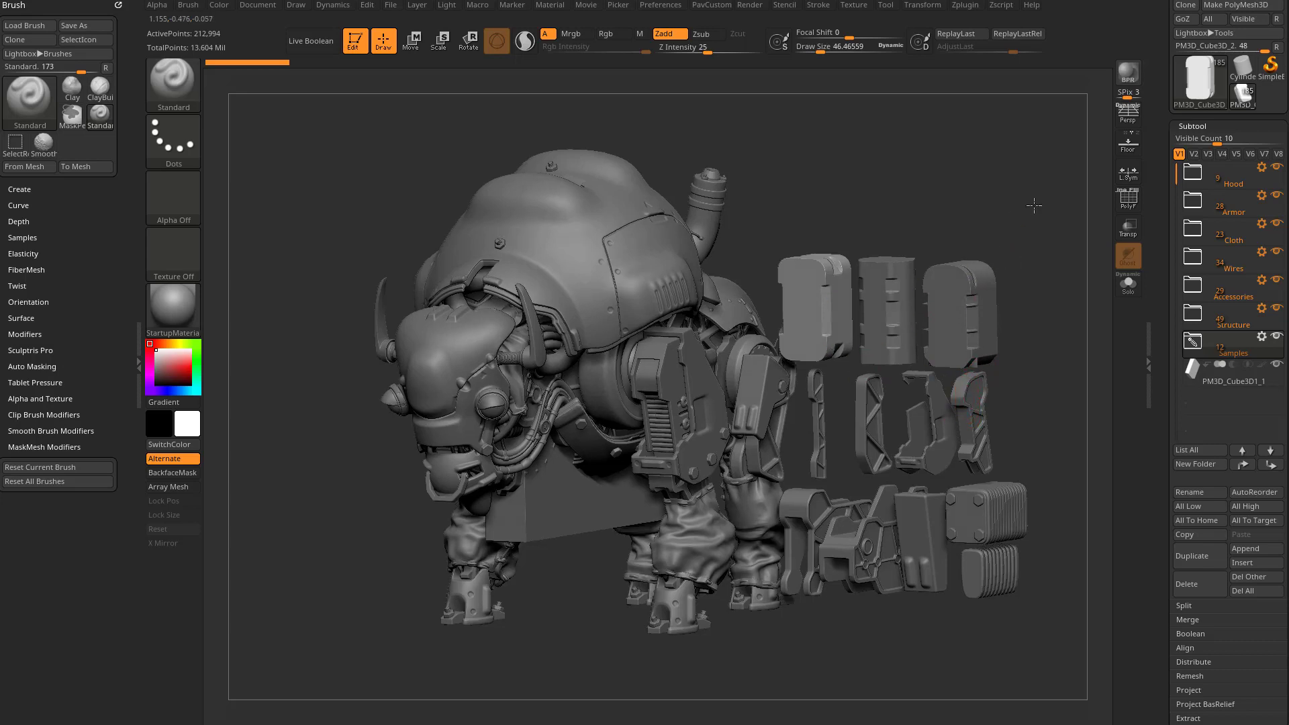
{"action": "left_click_drag", "start_coordinate": [1032, 202], "coordinate": [919, 335]}
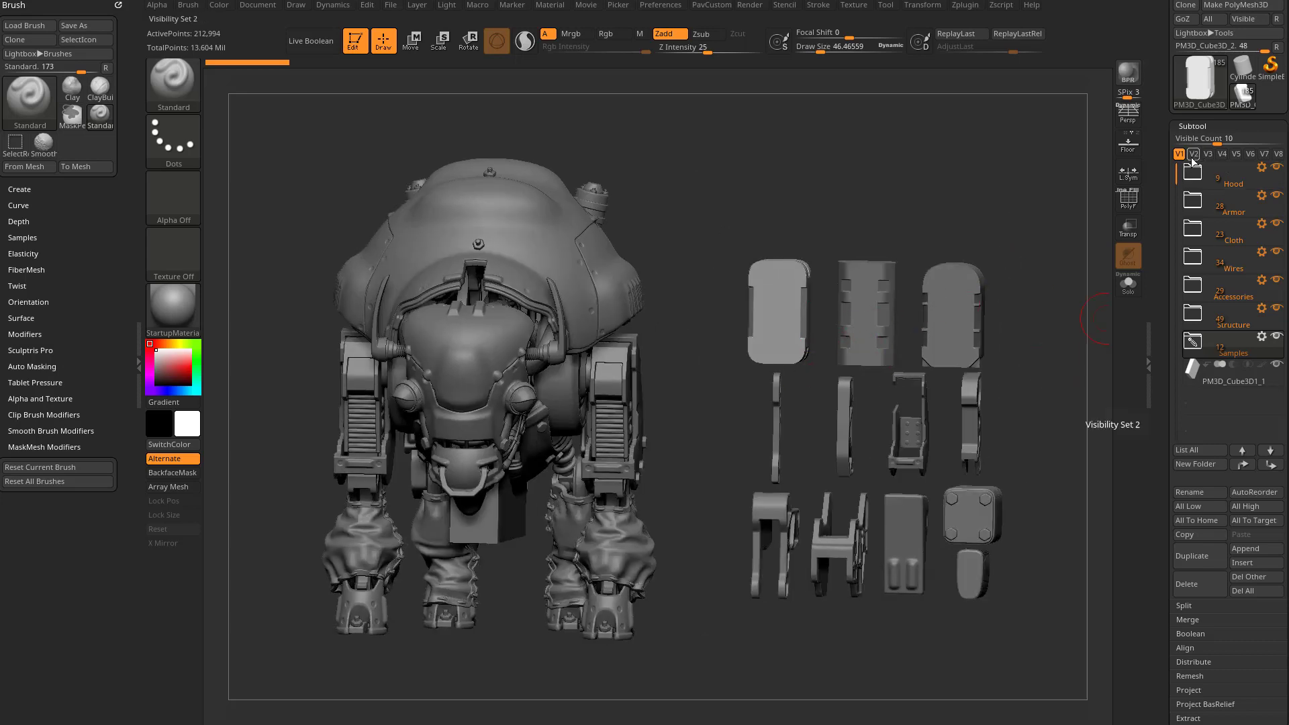
- Isolate the parts of the Samples folder by hiding all other folders and the cube subtool
{"action": "left_click", "coordinate": [1277, 337], "text": "shift"}
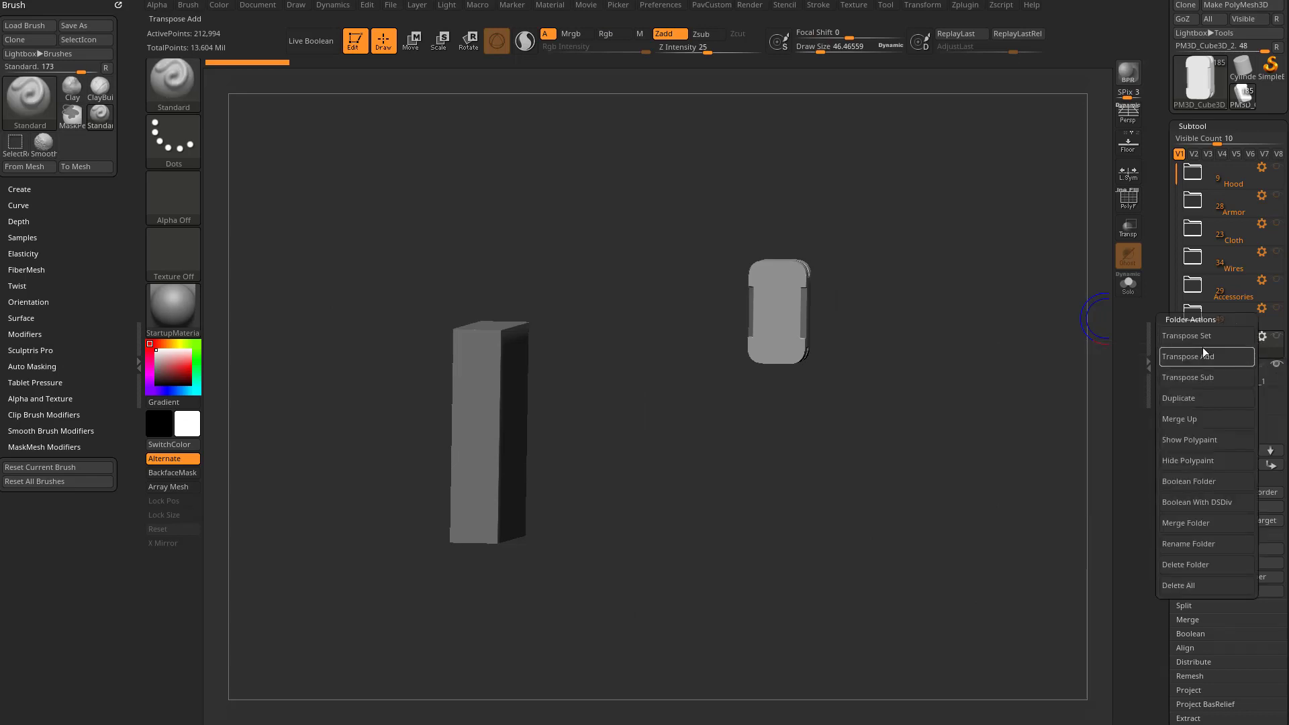
{"action": "left_click", "coordinate": [1204, 344]}
{"action": "left_click", "coordinate": [1278, 366], "text": "shift"}
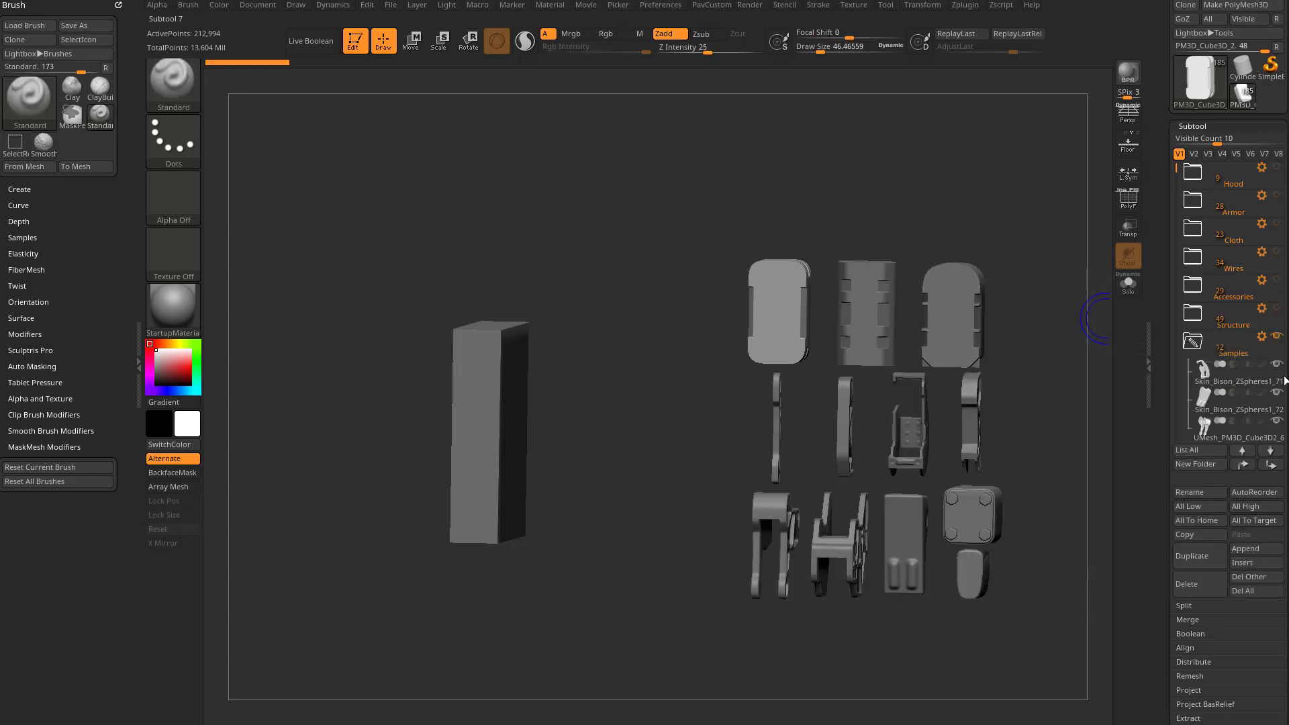
{"action": "left_click_drag", "start_coordinate": [1062, 337], "coordinate": [1037, 350]}
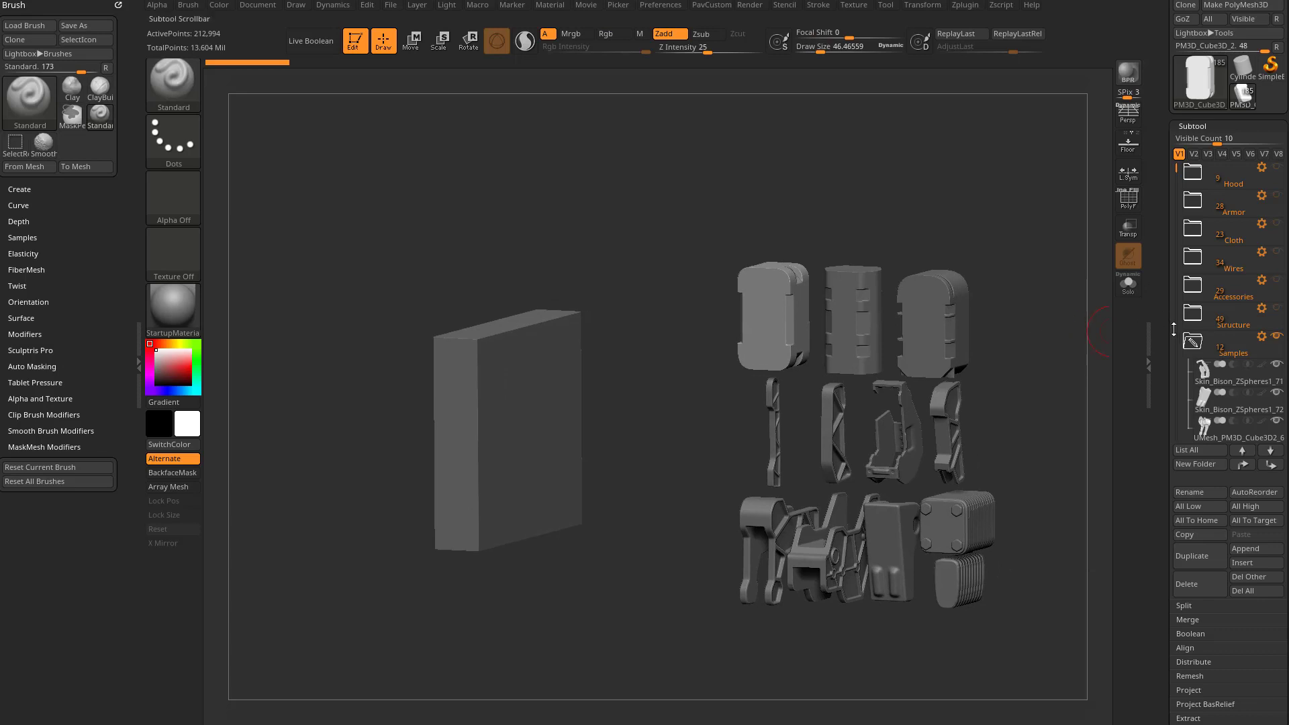
{"action": "mouse_move", "coordinate": [1179, 171]}
{"action": "left_mouse_down"}
{"action": "mouse_move", "coordinate": [1202, 367]}
{"action": "mouse_move", "coordinate": [1165, 228]}
{"action": "left_mouse_up"}
{"action": "left_click", "coordinate": [1276, 336]}
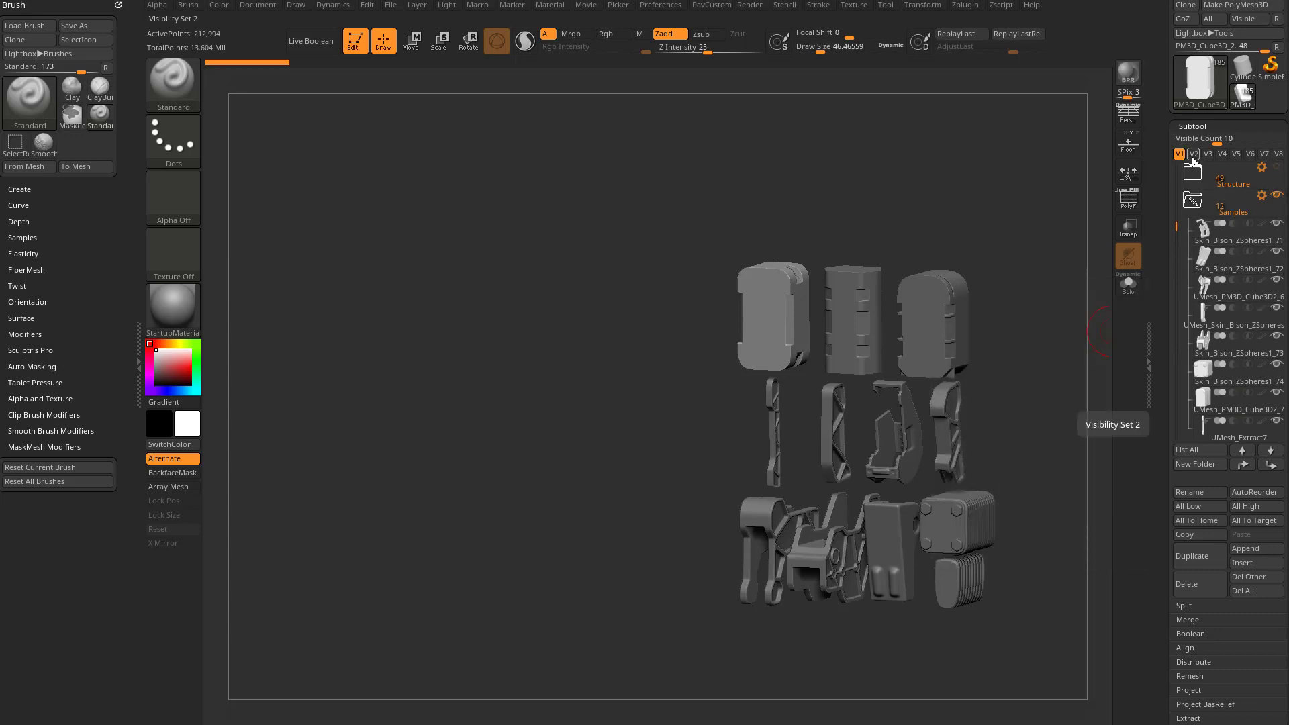
- Show all the subtool folders again and collapse the Samples folder
{"action": "left_click", "coordinate": [1276, 195], "text": "shift"}
{"action": "left_click", "coordinate": [1277, 195], "text": "shift"}
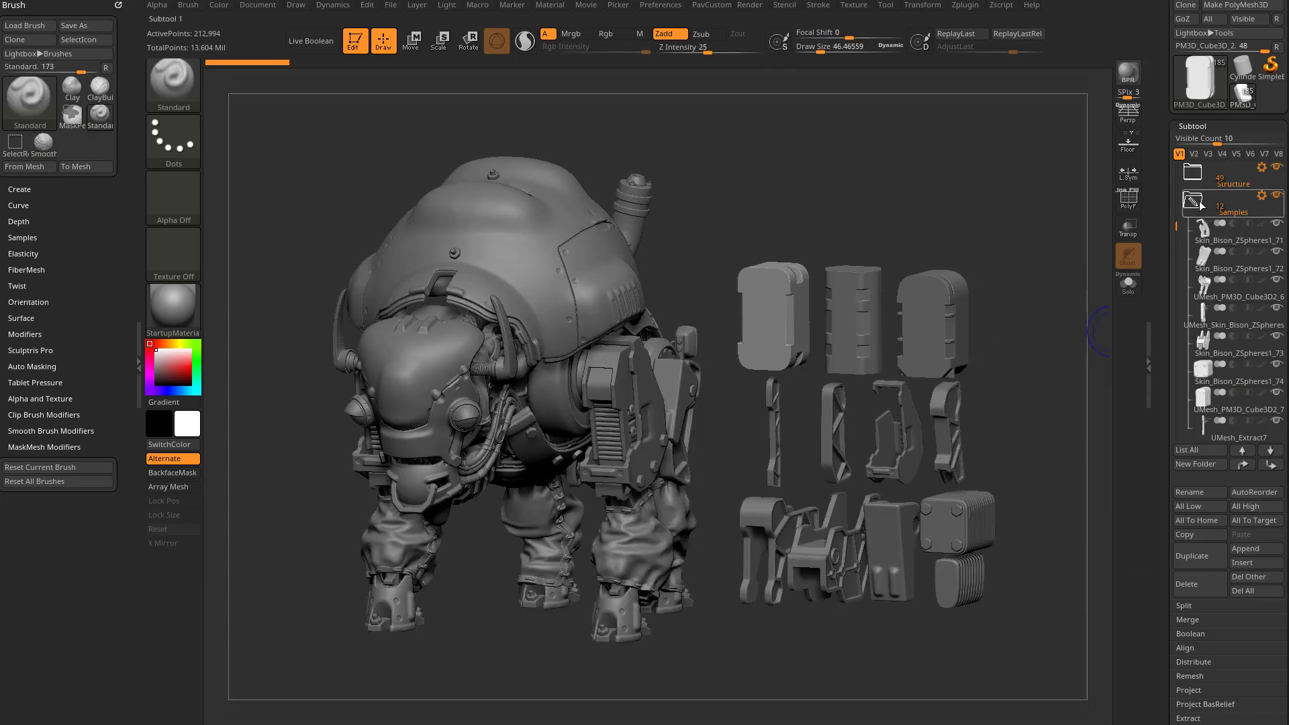
{"action": "left_click_drag", "start_coordinate": [1180, 221], "coordinate": [1182, 321]}
{"action": "key", "text": "shift"}
{"action": "left_click", "coordinate": [1199, 351]}
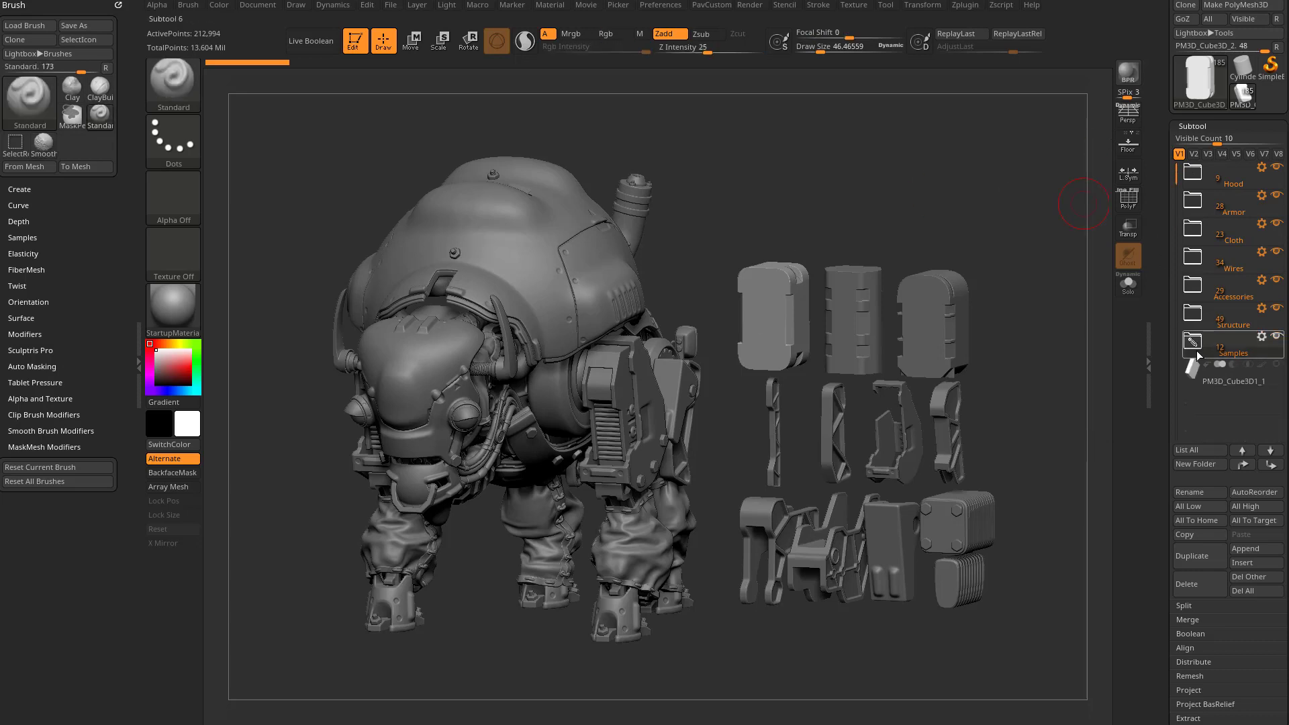
- In visibility set V2, hide the Hood, Armor, Cloth, Wires, Accessories and Structure folders and the cube subtool
{"action": "left_click", "coordinate": [1196, 155]}
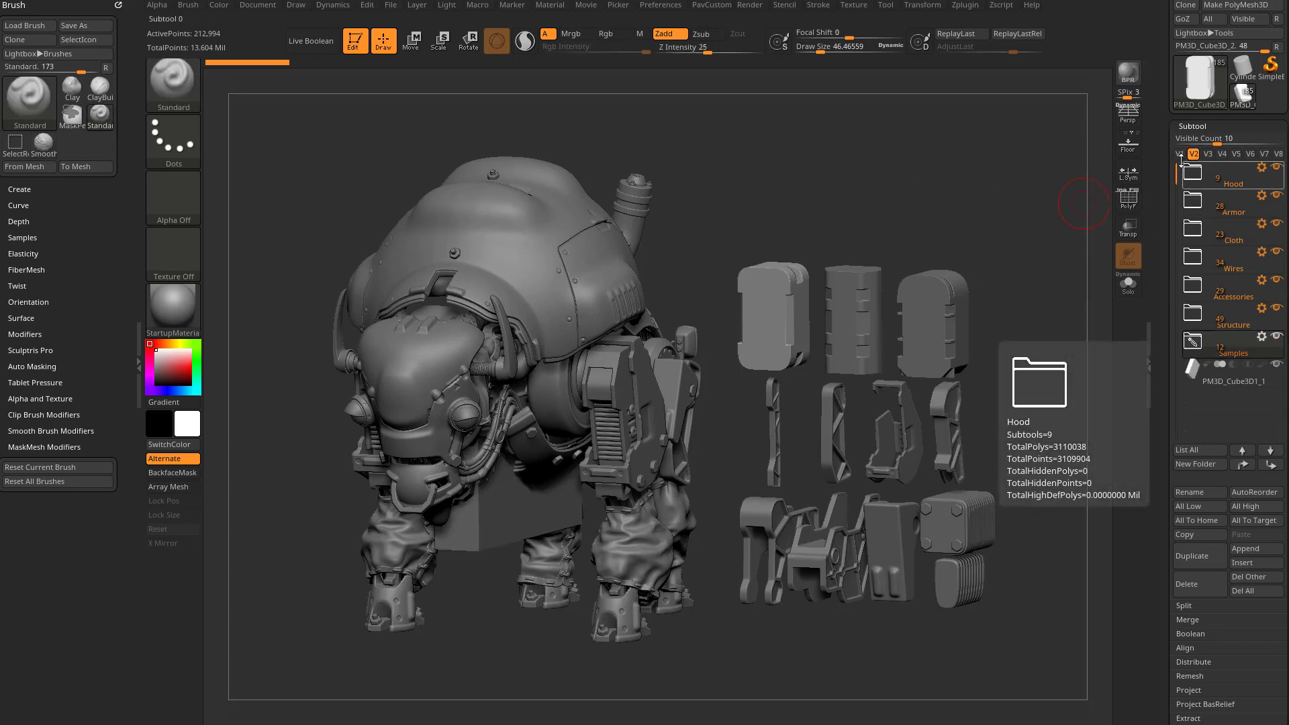
{"action": "left_click", "coordinate": [1179, 154]}
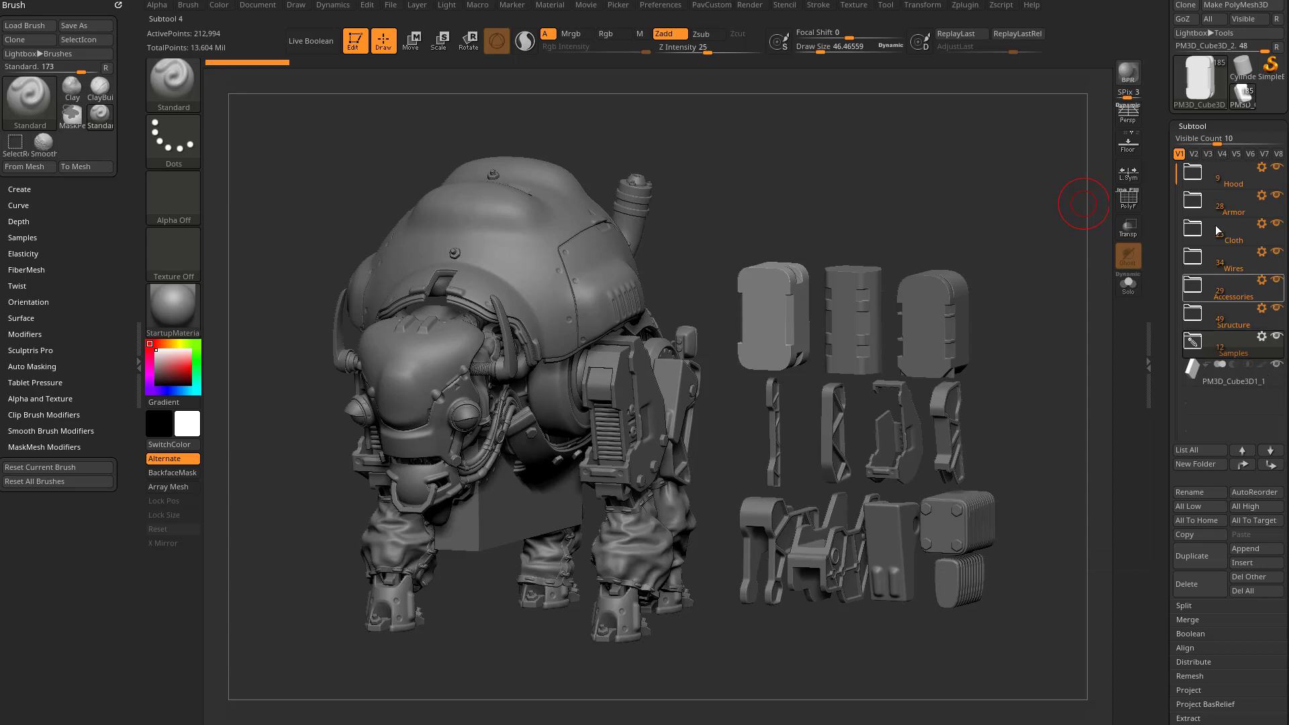
{"action": "left_click", "coordinate": [1193, 154]}
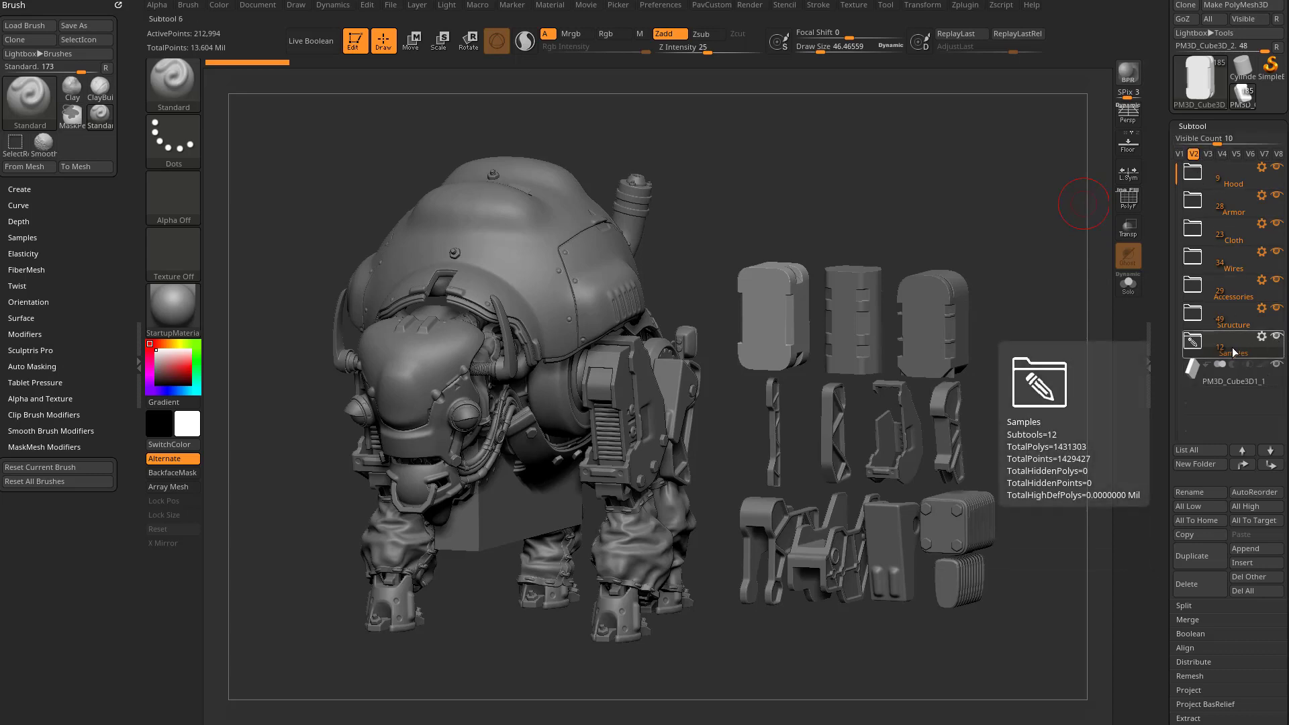
{"action": "left_click", "coordinate": [1277, 167]}
{"action": "left_click", "coordinate": [1276, 194]}
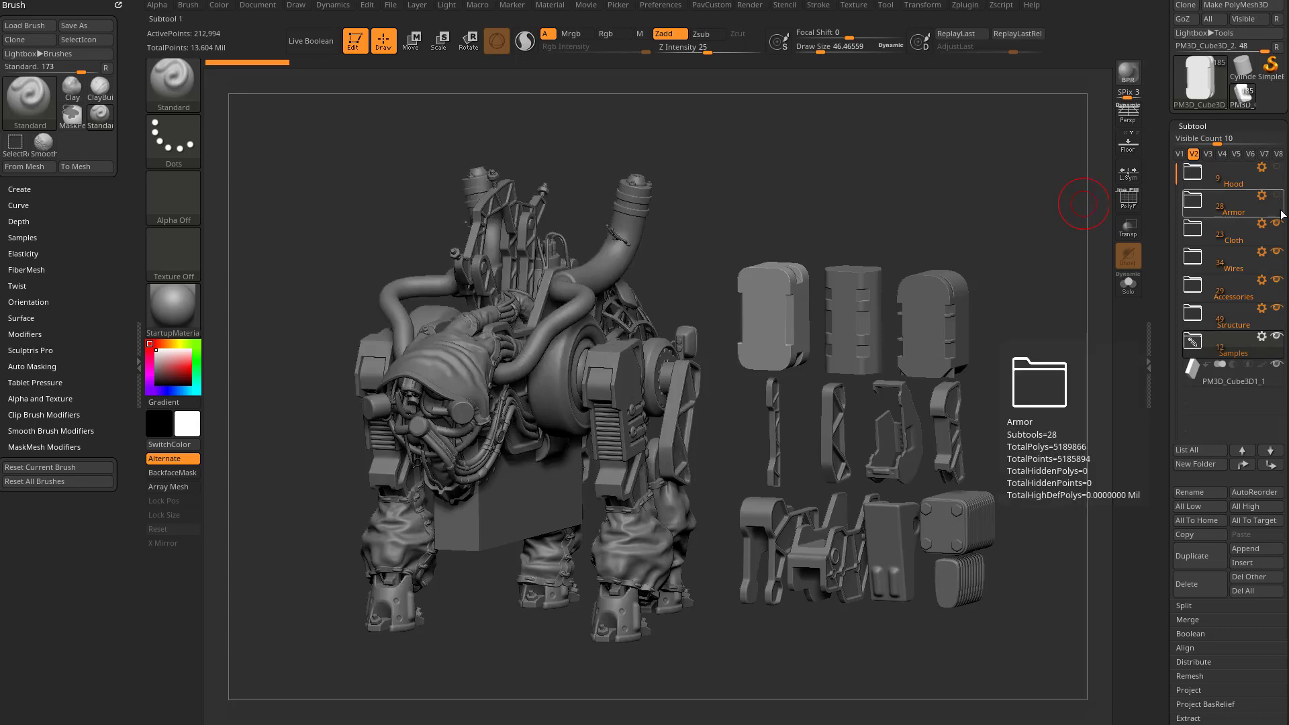
{"action": "left_click", "coordinate": [1276, 224]}
{"action": "left_click", "coordinate": [1277, 251]}
{"action": "left_click", "coordinate": [1277, 279]}
{"action": "left_click", "coordinate": [1276, 308]}
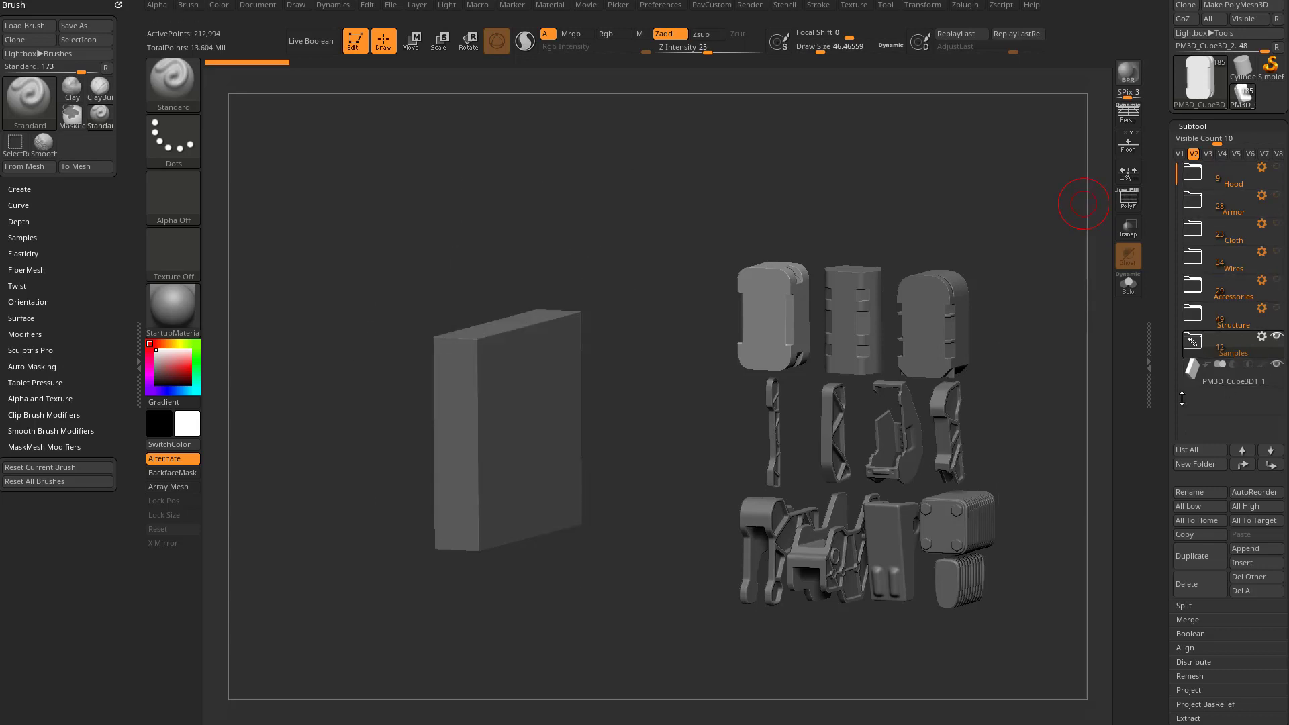
{"action": "left_click", "coordinate": [1226, 380]}
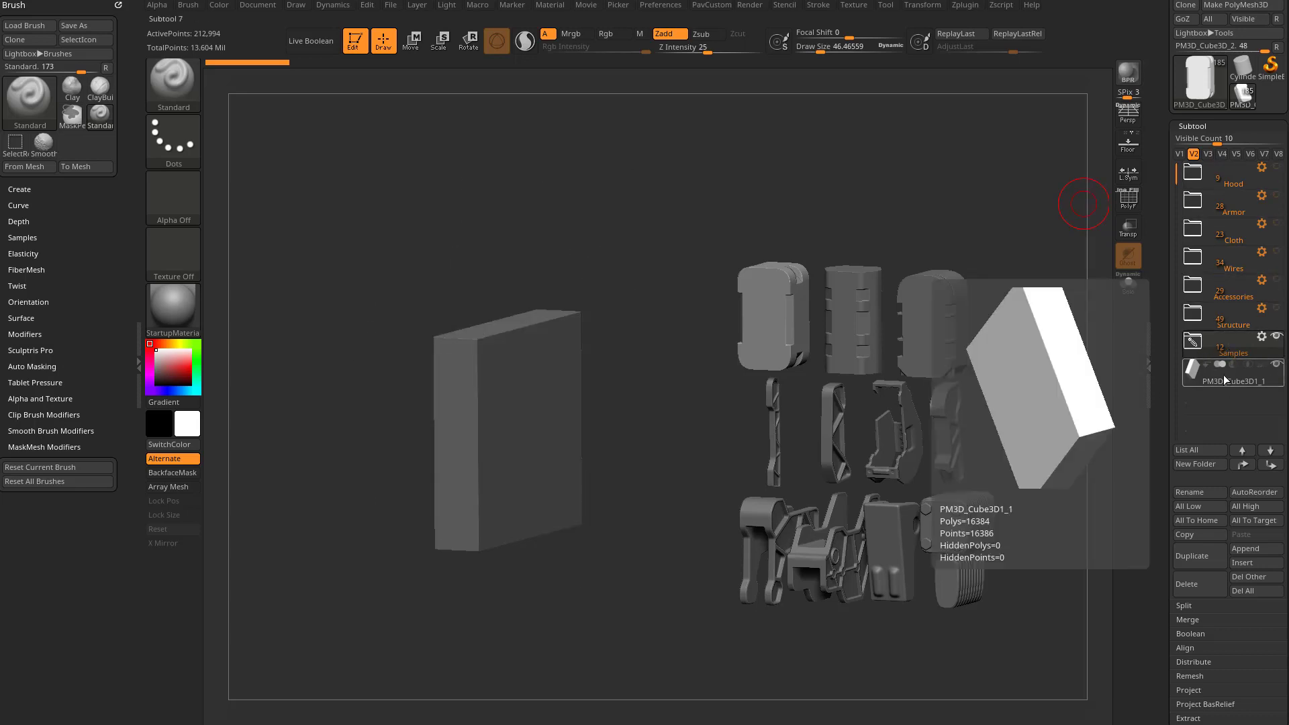
{"action": "left_click", "coordinate": [1275, 368]}
- Expand the Samples folder and compare visibility sets V1 and V2 from different angles
{"action": "left_click", "coordinate": [1194, 341]}
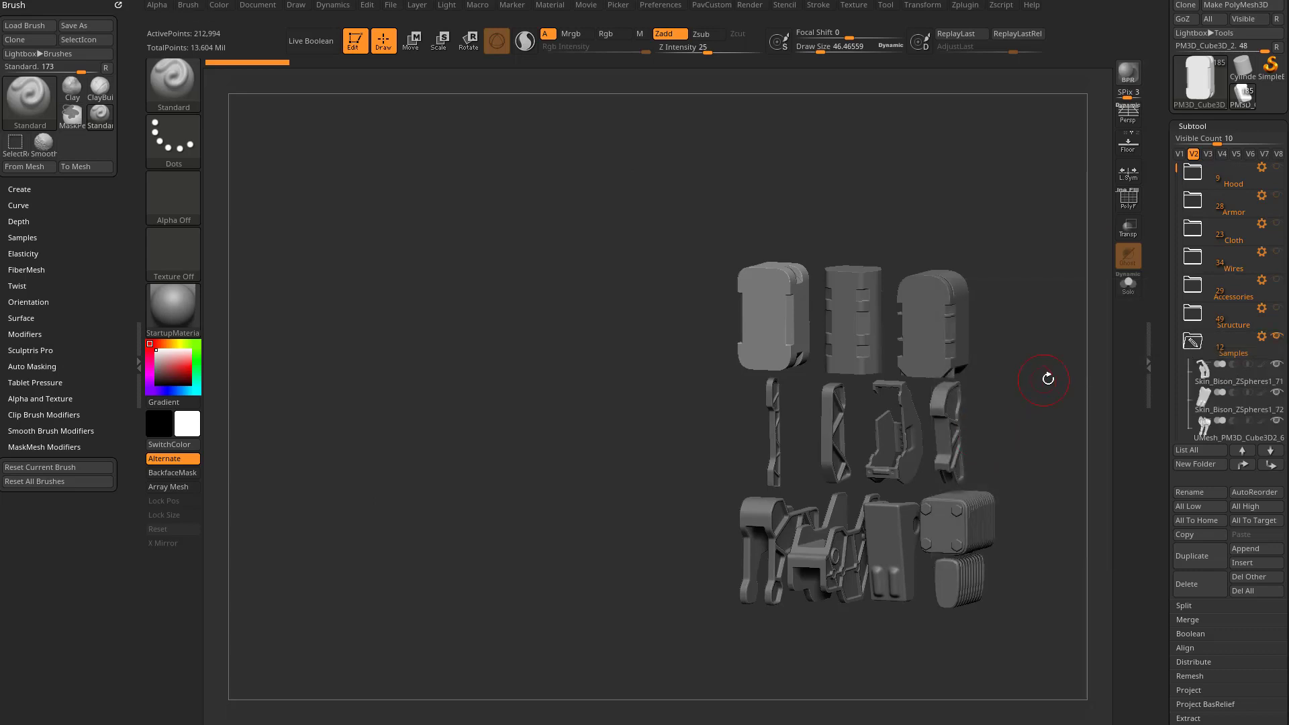
{"action": "key", "text": "f"}
{"action": "left_click", "coordinate": [1180, 154]}
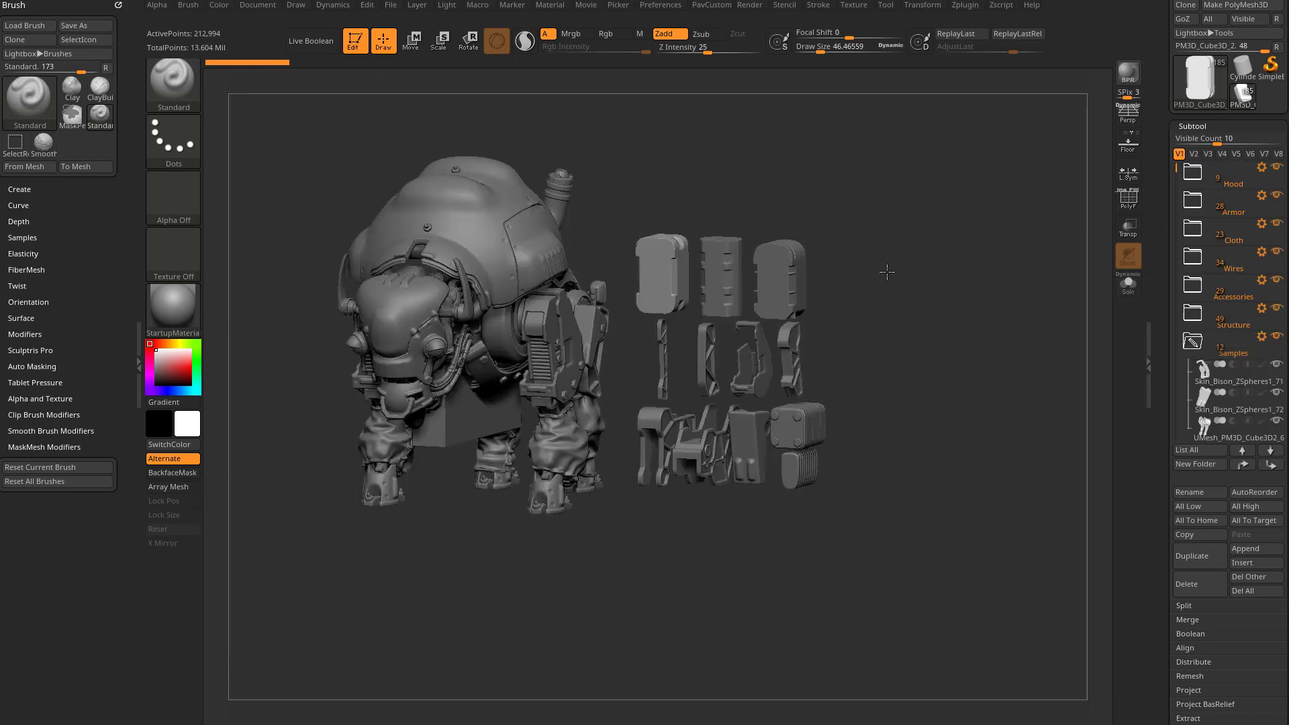
{"action": "left_click_drag", "start_coordinate": [856, 132], "coordinate": [927, 236]}
{"action": "left_click", "coordinate": [1193, 155]}
{"action": "left_click_drag", "start_coordinate": [1070, 282], "coordinate": [940, 295], "text": "alt"}
{"action": "left_click_drag", "start_coordinate": [1018, 347], "coordinate": [981, 272], "text": "alt"}
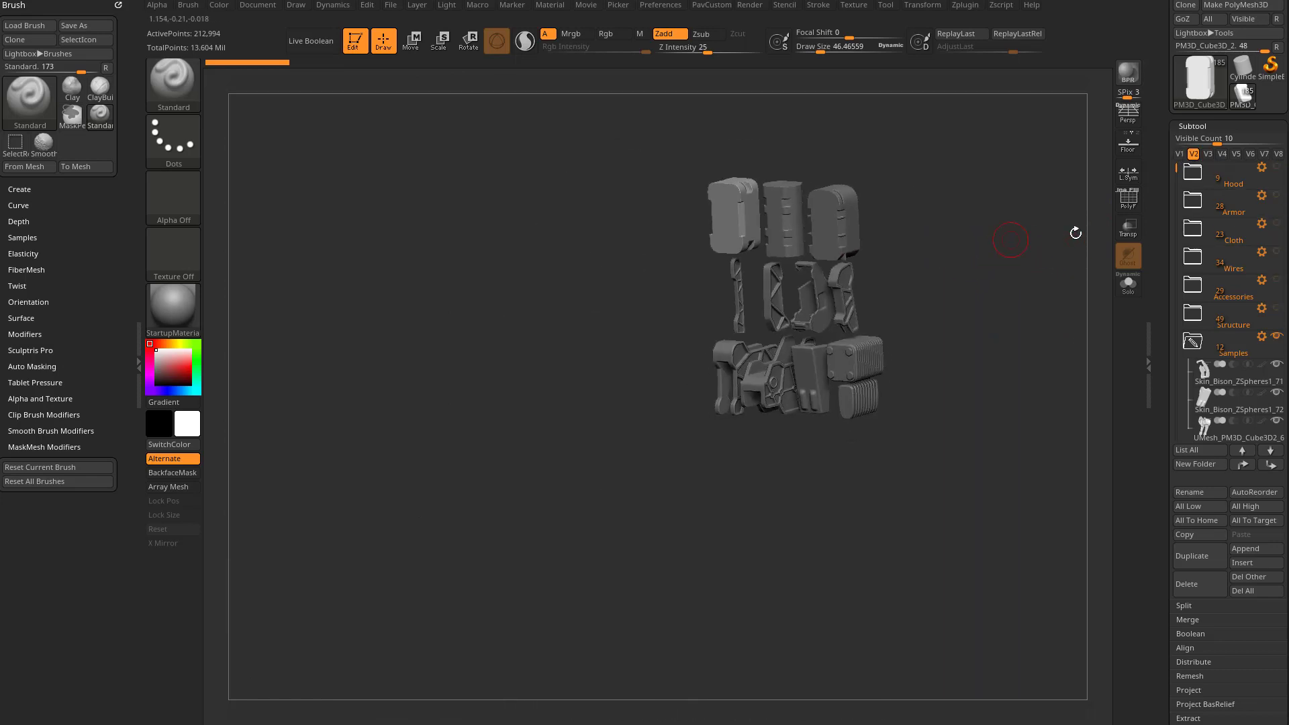
- In visibility set V3, collapse the Samples folder and hide all seven folders from Hood to Samples, leaving the cube shown
{"action": "left_click", "coordinate": [1208, 154]}
{"action": "left_click_drag", "start_coordinate": [944, 195], "coordinate": [1064, 305], "text": "alt"}
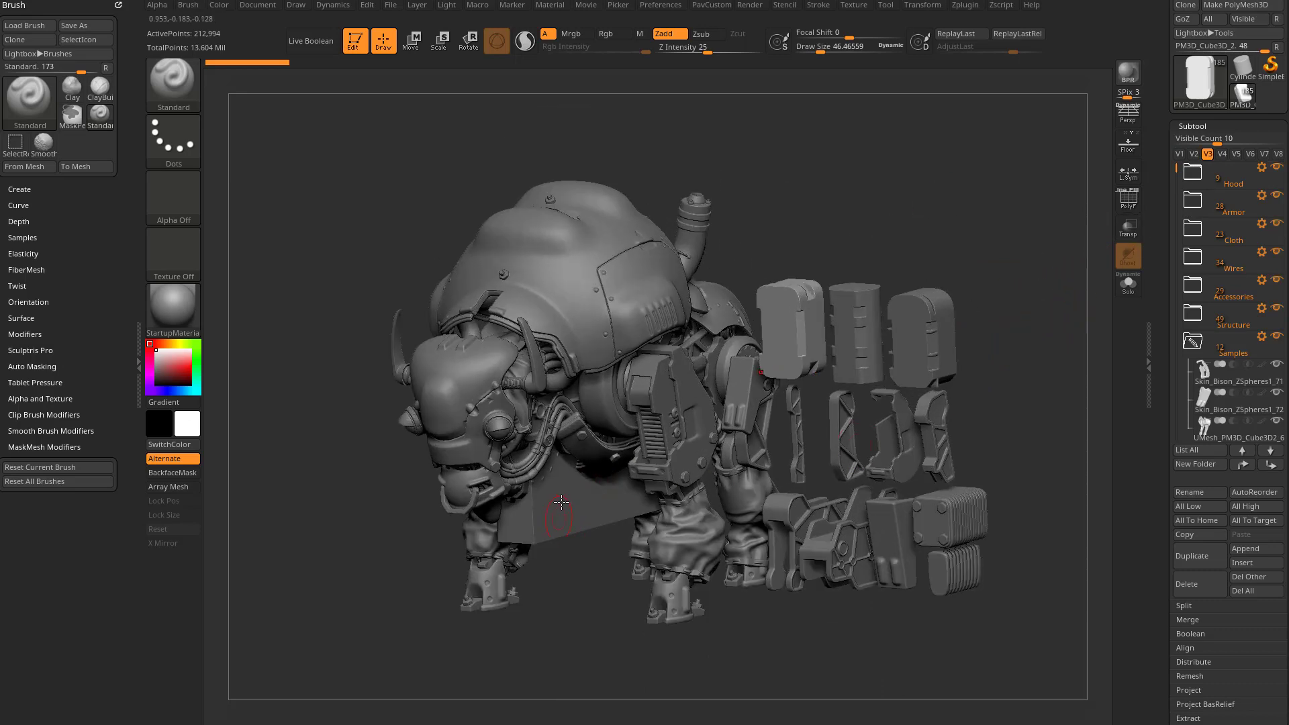
{"action": "left_click", "coordinate": [1237, 351]}
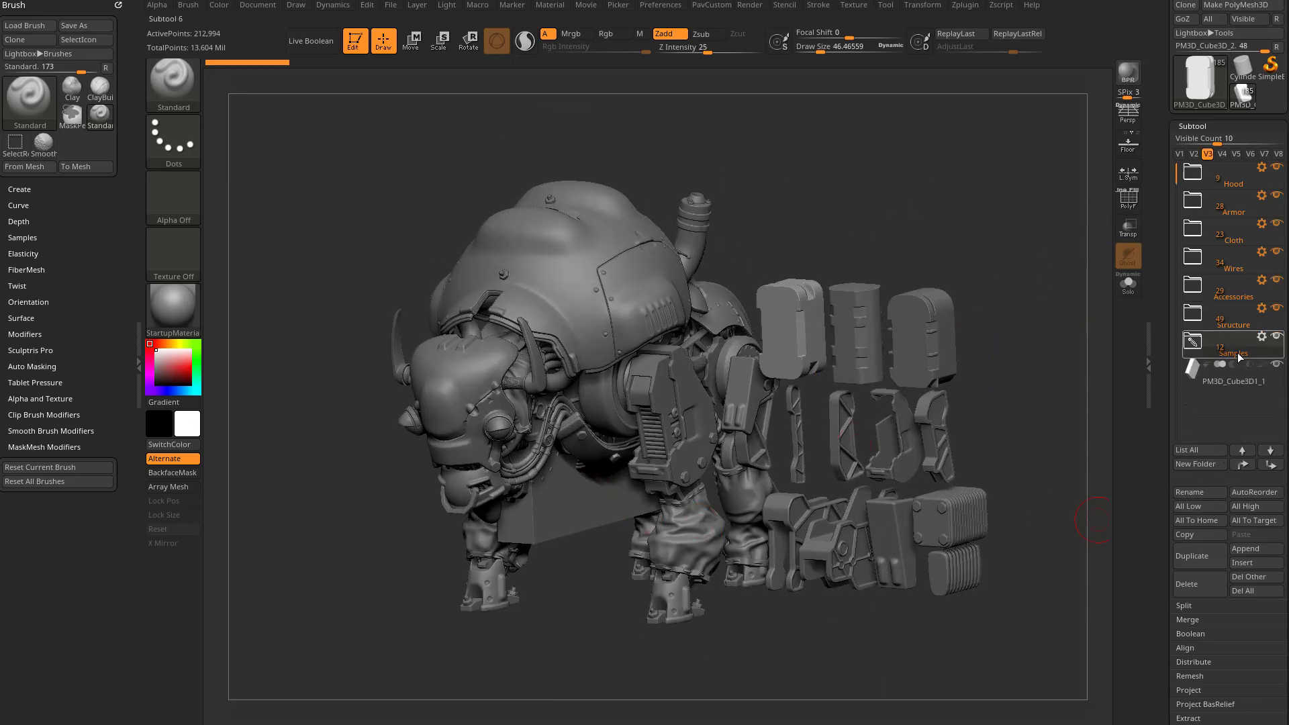
{"action": "left_click", "coordinate": [1277, 338]}
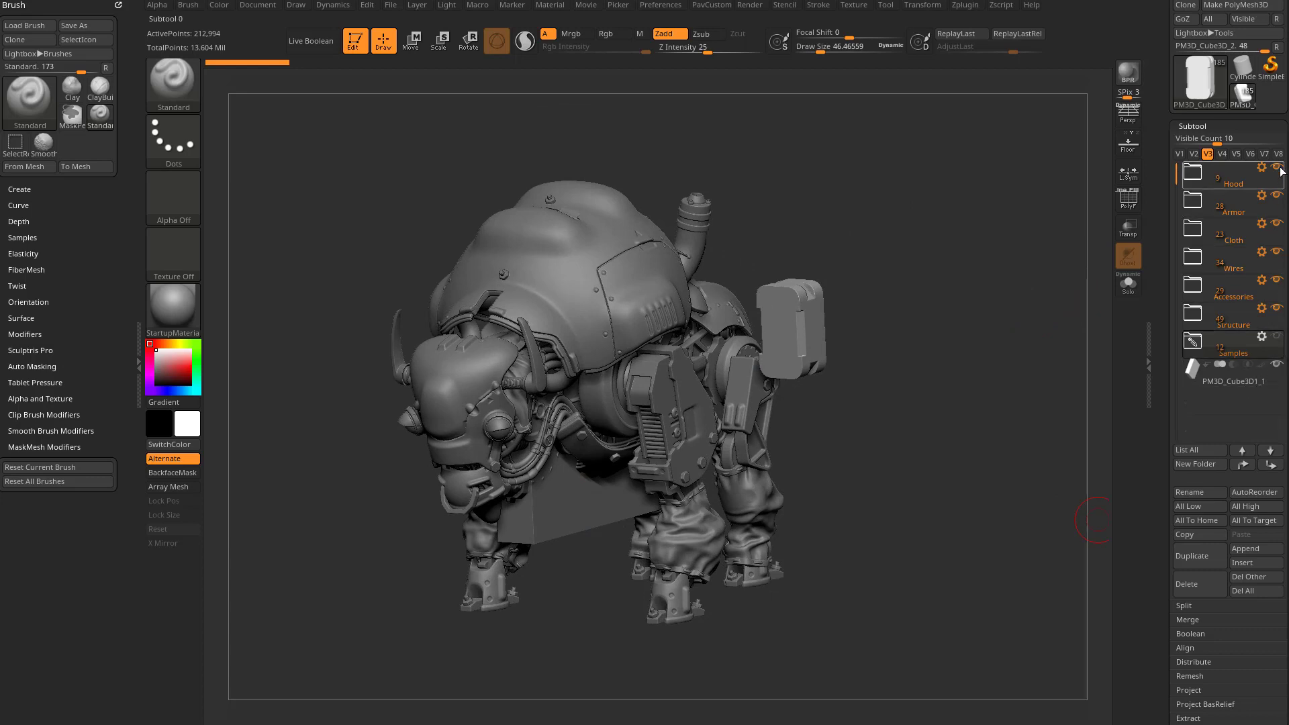
{"action": "left_click_drag", "start_coordinate": [1277, 167], "coordinate": [1277, 316]}
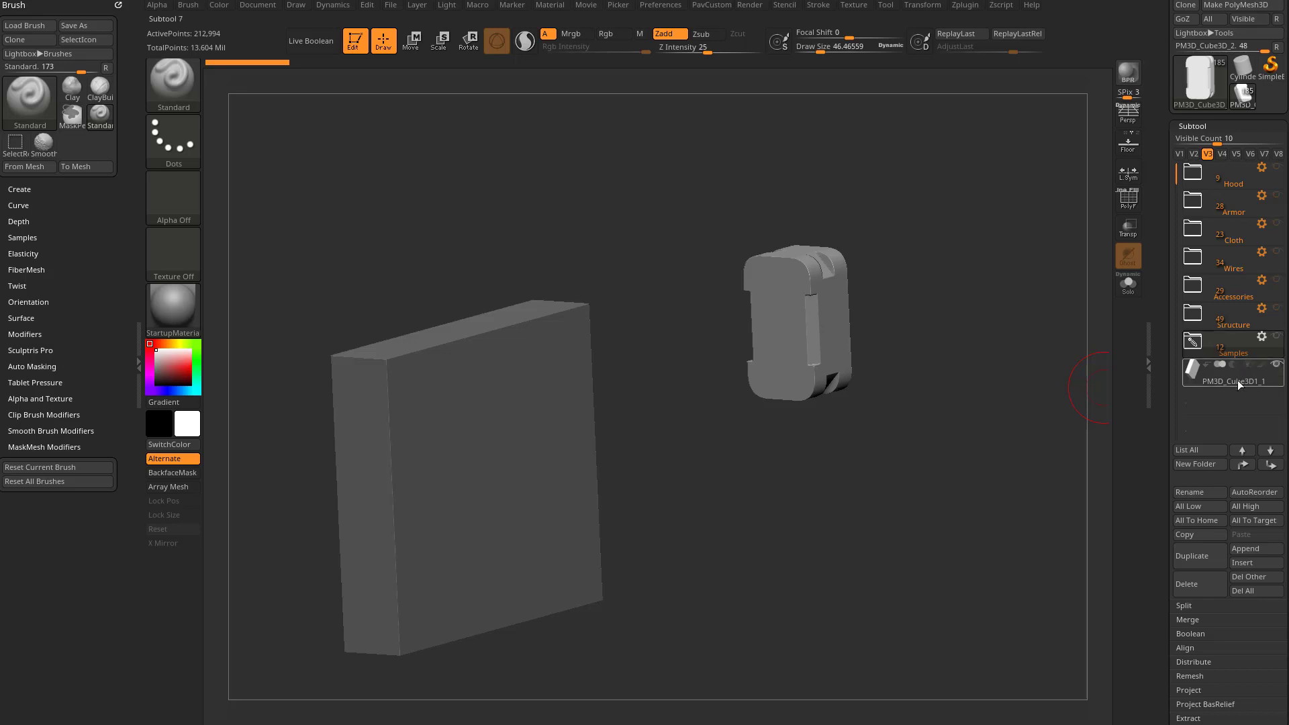
- Select the PM3D_Cube3D1_1 subtool and inspect it with its polyframe displayed
{"action": "left_click", "coordinate": [1238, 380]}
{"action": "left_click_drag", "start_coordinate": [1001, 426], "coordinate": [990, 390]}
{"action": "left_click", "coordinate": [1127, 199]}
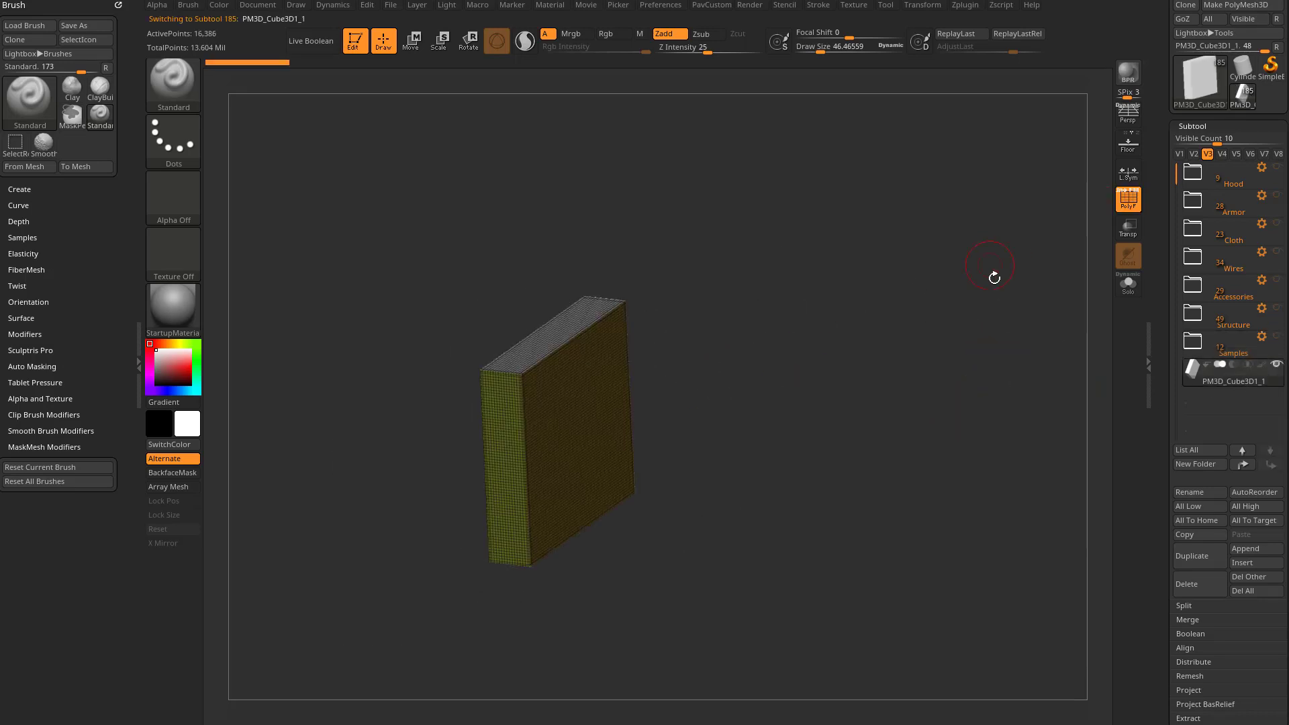
{"action": "left_click_drag", "start_coordinate": [993, 276], "coordinate": [699, 272], "text": "shift"}
{"action": "left_click_drag", "start_coordinate": [900, 351], "coordinate": [1005, 360], "text": "alt"}
- Turn off the polyframe while comparing the full model in visibility set V1 with V2
{"action": "left_click", "coordinate": [1179, 154]}
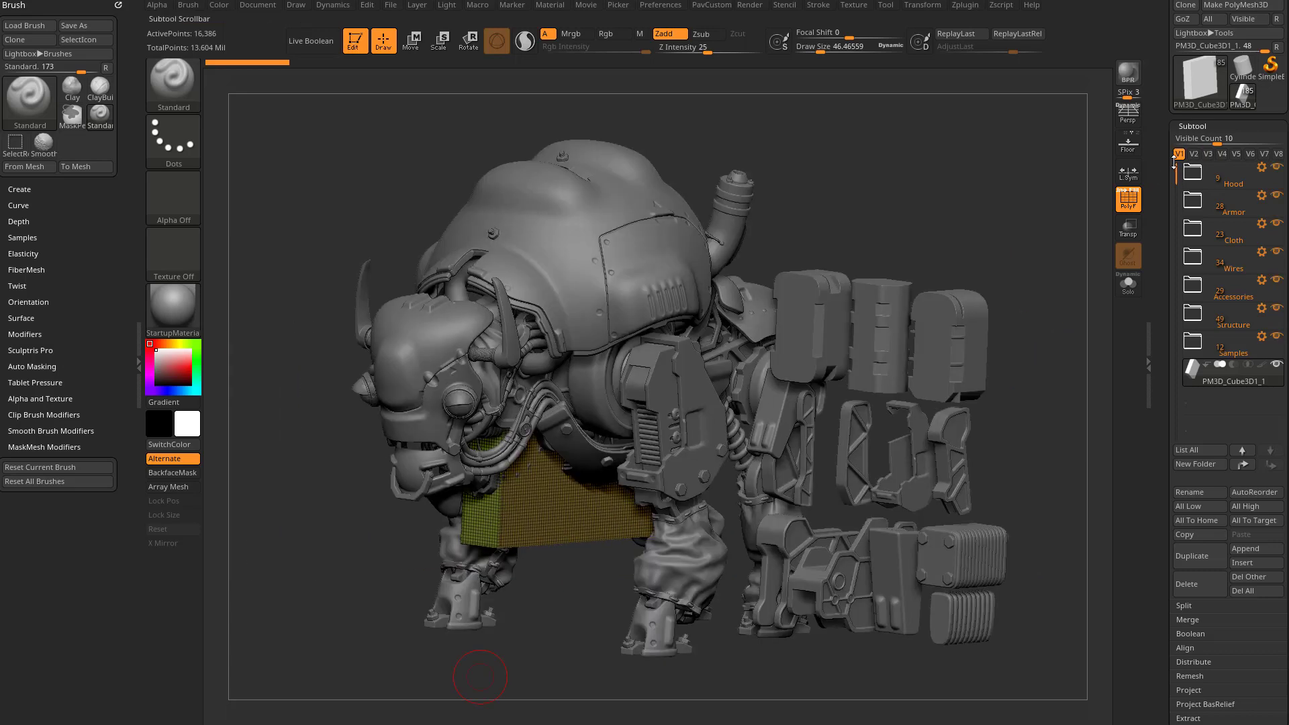
{"action": "key", "text": "shift+f"}
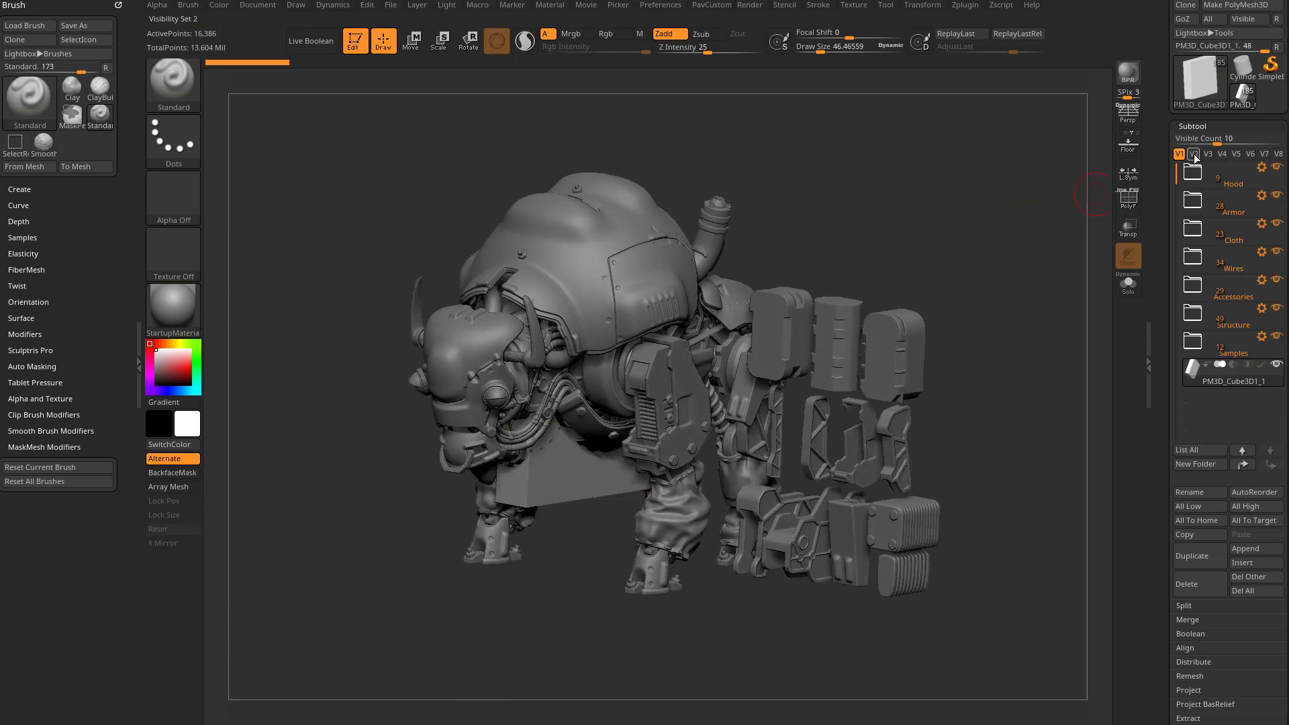
{"action": "left_click", "coordinate": [1194, 153]}
{"action": "left_click_drag", "start_coordinate": [873, 349], "coordinate": [897, 337]}
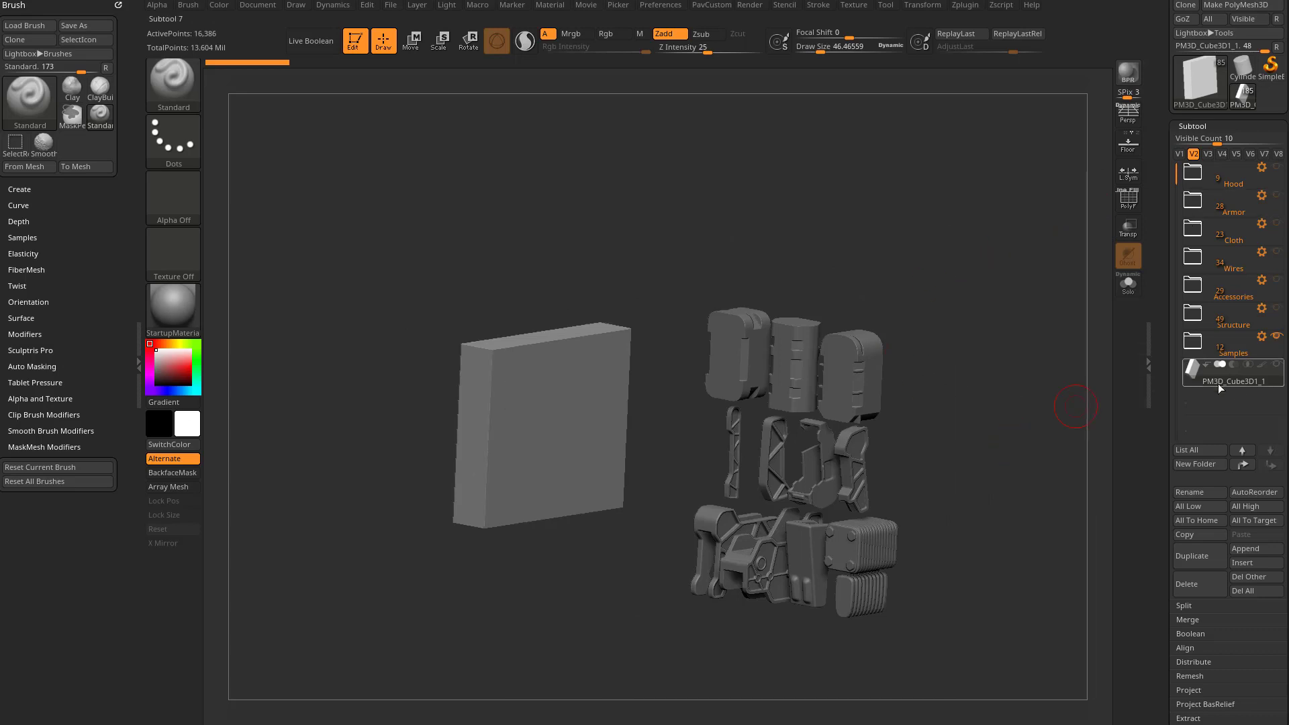
- Make Skin_Bison_ZSpheres1_71 in the Samples folder the active subtool, and collapse the folder
{"action": "mouse_move", "coordinate": [1281, 369]}
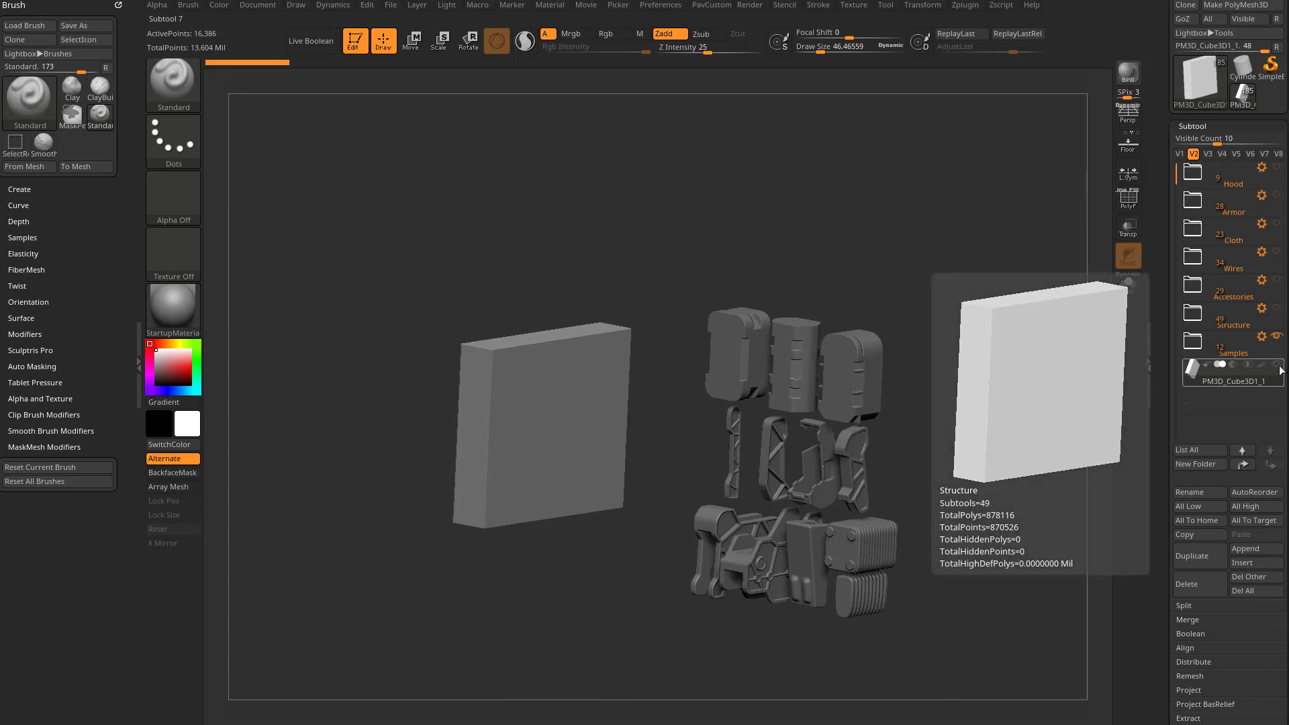
{"action": "left_click", "coordinate": [1193, 342]}
{"action": "left_click", "coordinate": [1239, 378]}
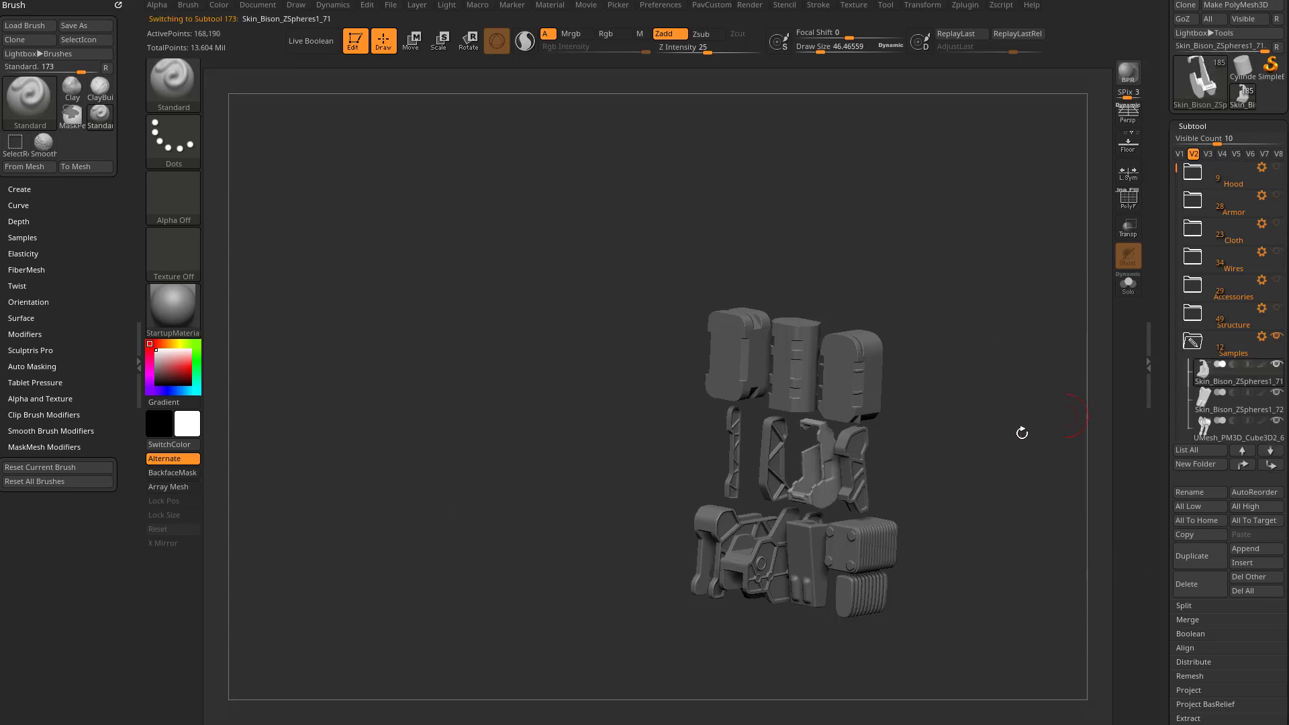
{"action": "left_click_drag", "start_coordinate": [1177, 169], "coordinate": [1165, 232]}
{"action": "left_click", "coordinate": [1193, 229]}
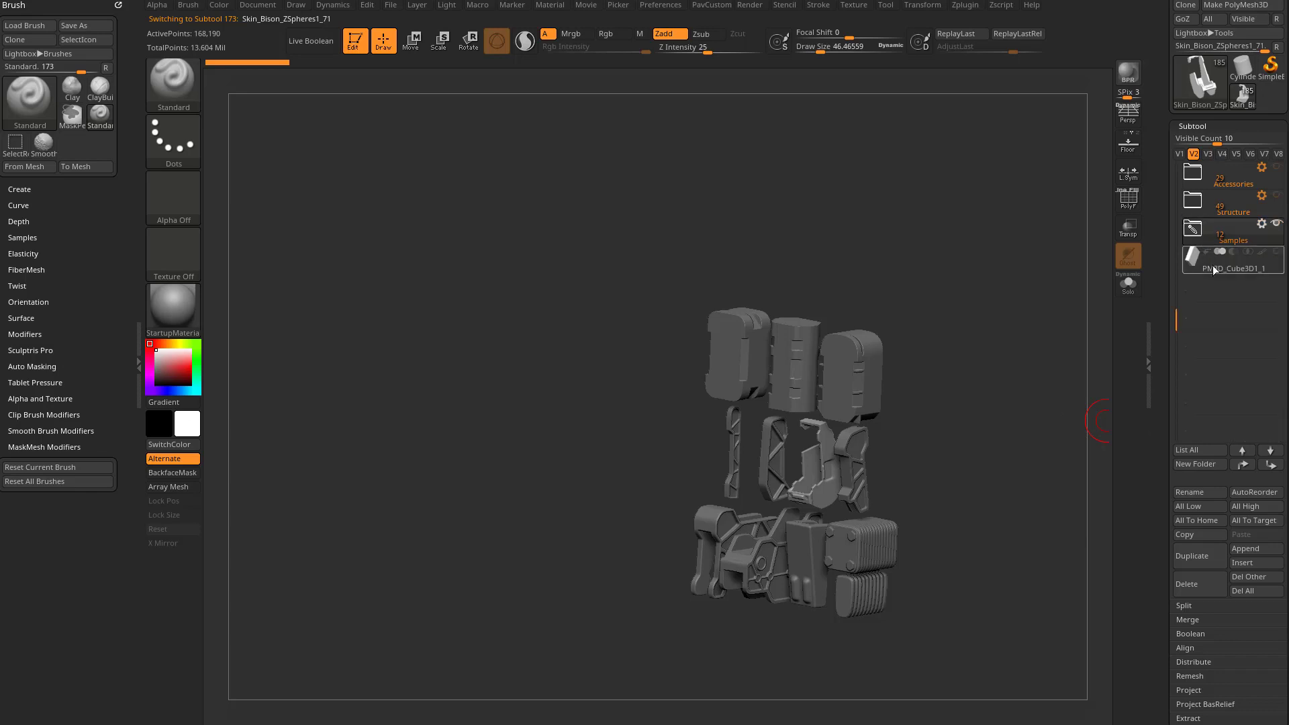
- Switch to visibility set V3 and make the PM3D_Cube3D1_1 subtool active so only the cube is shown
{"action": "left_click", "coordinate": [1208, 154]}
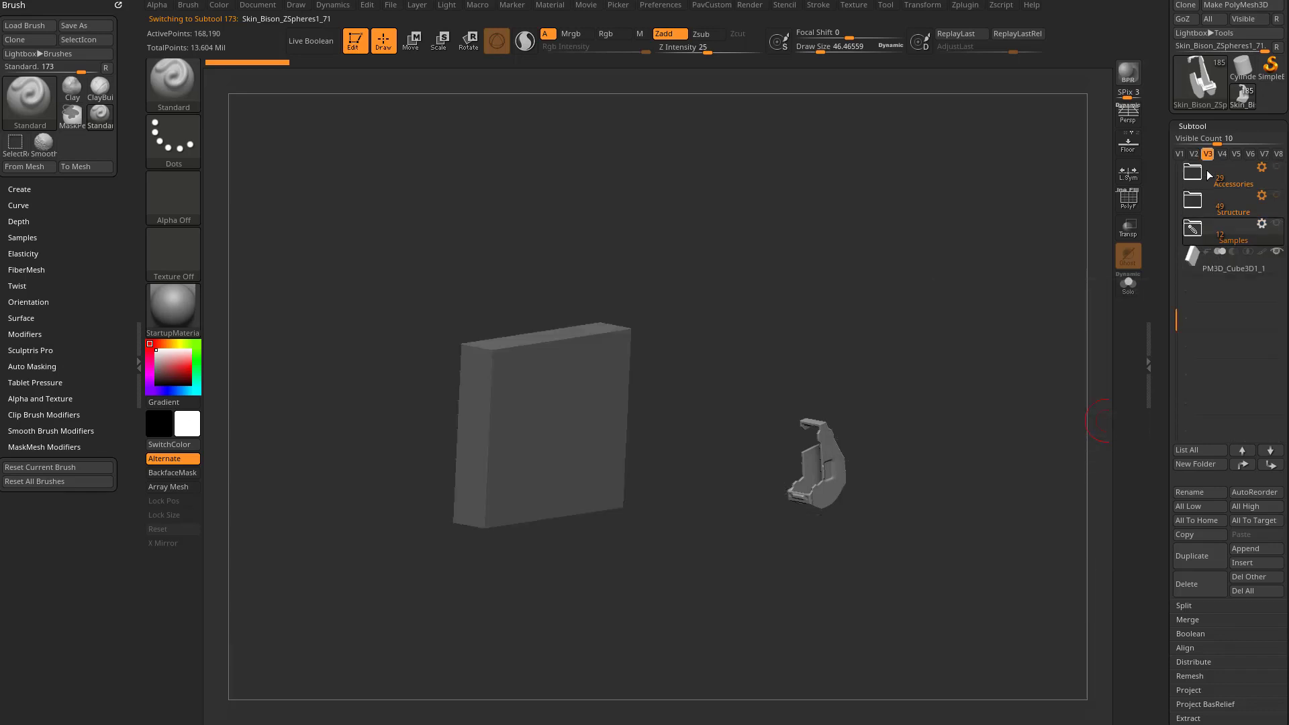
{"action": "left_click", "coordinate": [1228, 265]}
{"action": "left_click_drag", "start_coordinate": [994, 310], "coordinate": [1034, 319]}
{"action": "left_click_drag", "start_coordinate": [1174, 300], "coordinate": [1169, 235]}
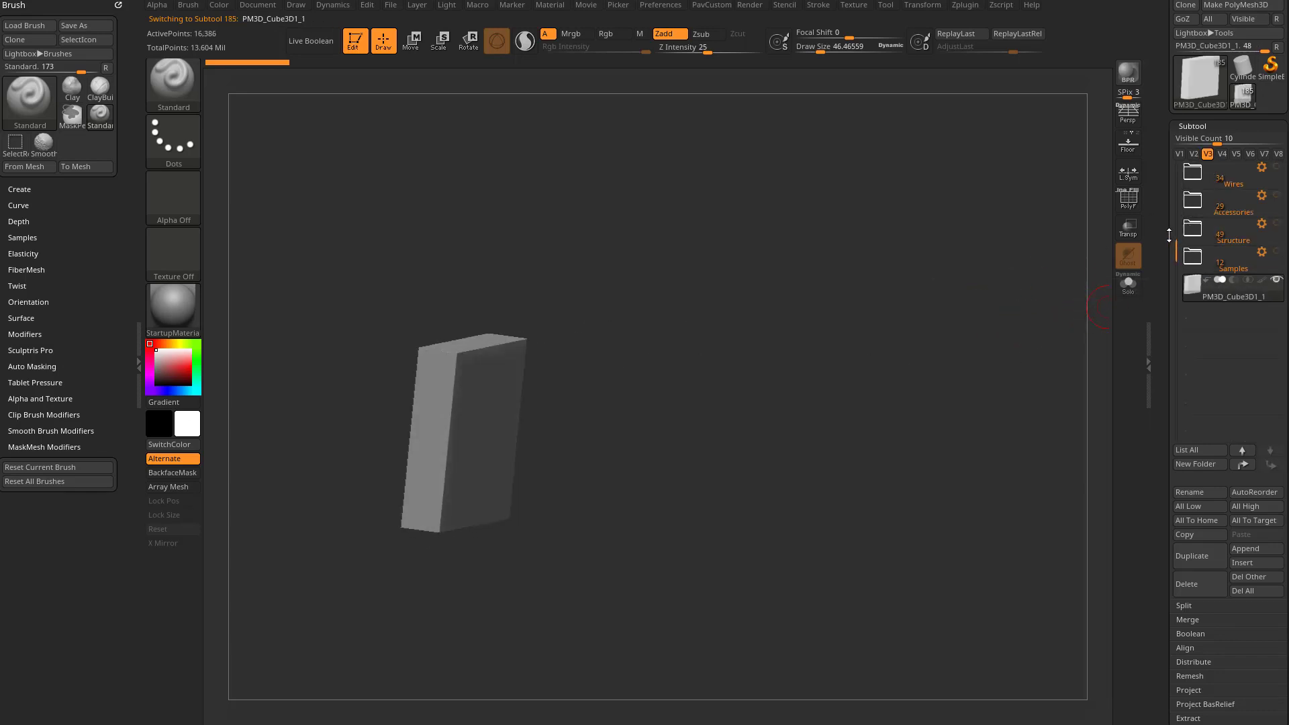
- In visibility set V4, hide the Samples, Hood and Armor folders
{"action": "left_click", "coordinate": [1221, 153]}
{"action": "left_click_drag", "start_coordinate": [1021, 284], "coordinate": [1101, 316]}
{"action": "left_click", "coordinate": [1277, 280]}
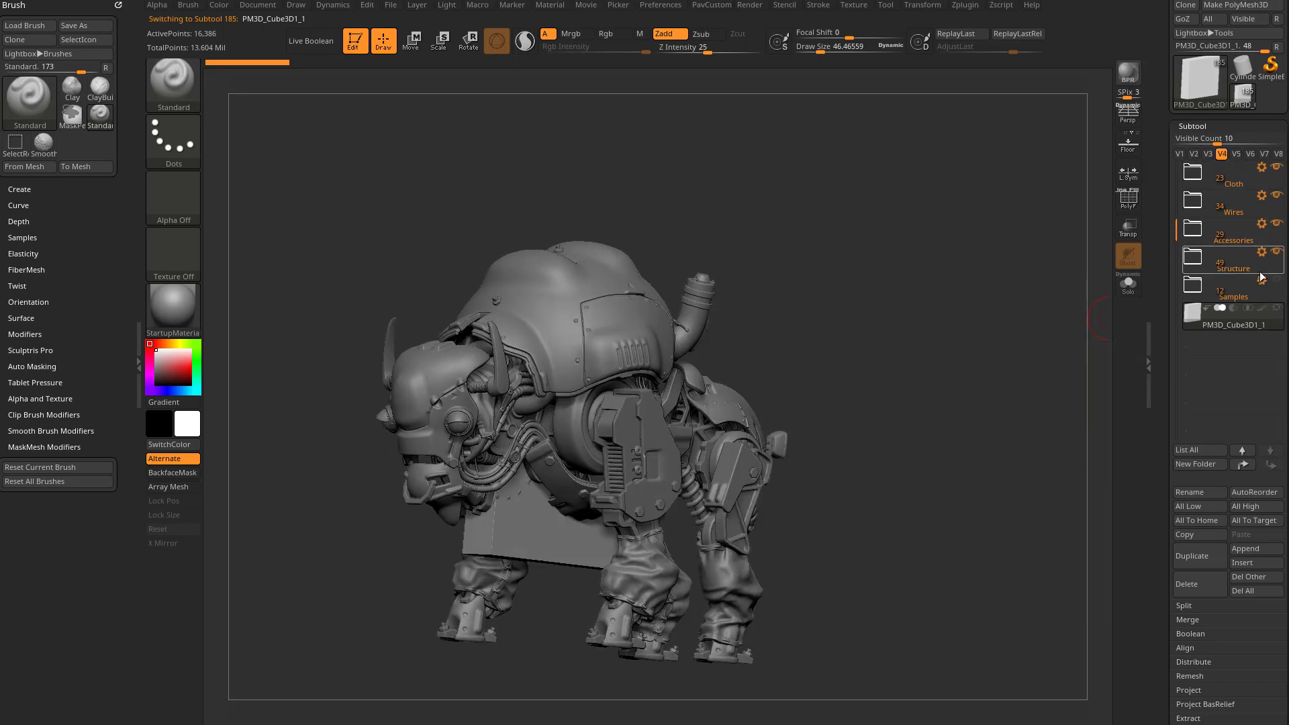
{"action": "scroll", "coordinate": [1278, 201], "scroll_direction": "up", "scroll_amount": 2}
{"action": "left_click", "coordinate": [1277, 167]}
{"action": "left_click", "coordinate": [1277, 195]}
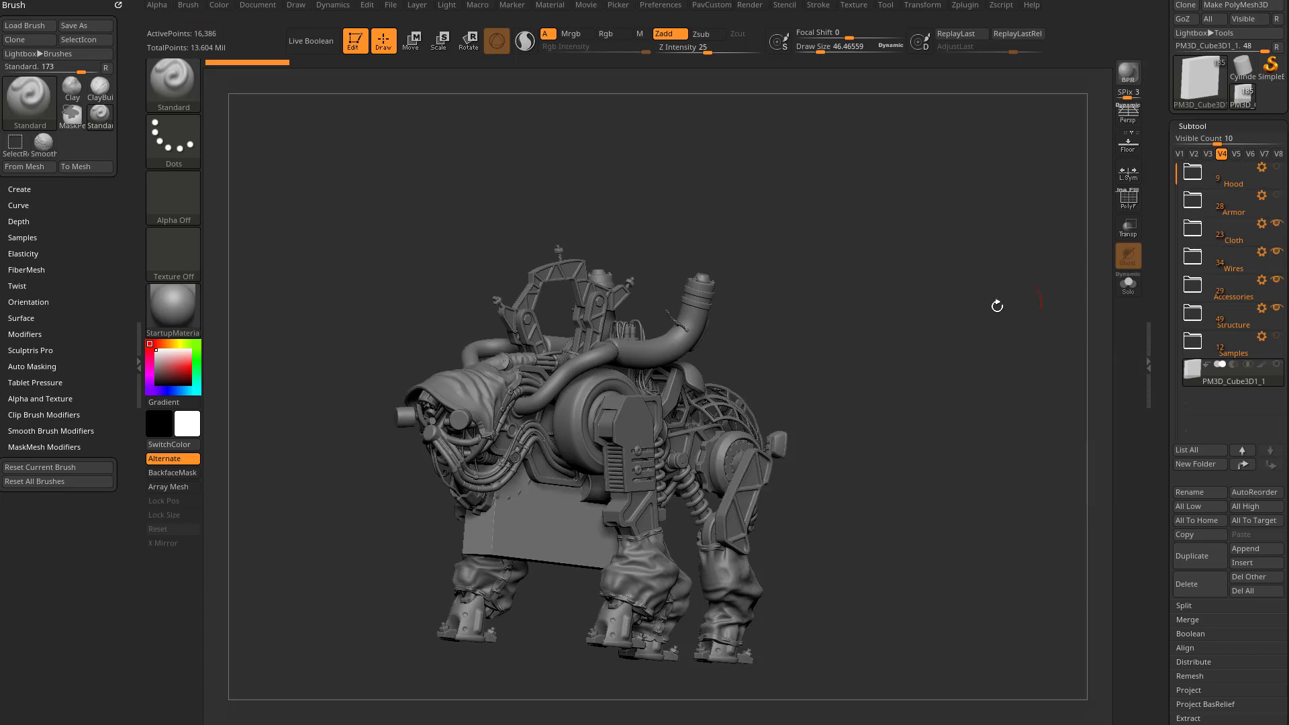
- In visibility set V4, make the Structure folder active and hide the Cloth and Wires folders
{"action": "left_click_drag", "start_coordinate": [996, 305], "coordinate": [1075, 339]}
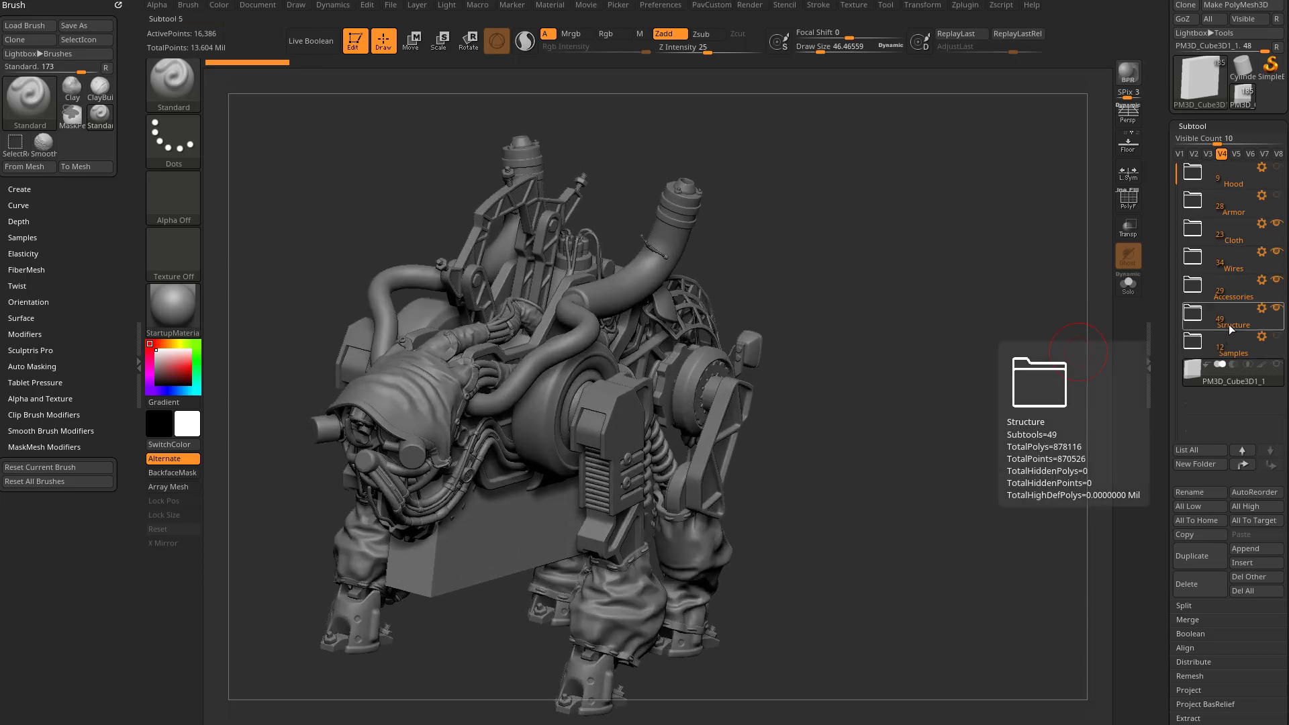
{"action": "left_click", "coordinate": [1229, 324]}
{"action": "left_click_drag", "start_coordinate": [971, 367], "coordinate": [980, 327]}
{"action": "left_click", "coordinate": [1276, 223]}
{"action": "left_click", "coordinate": [1276, 251]}
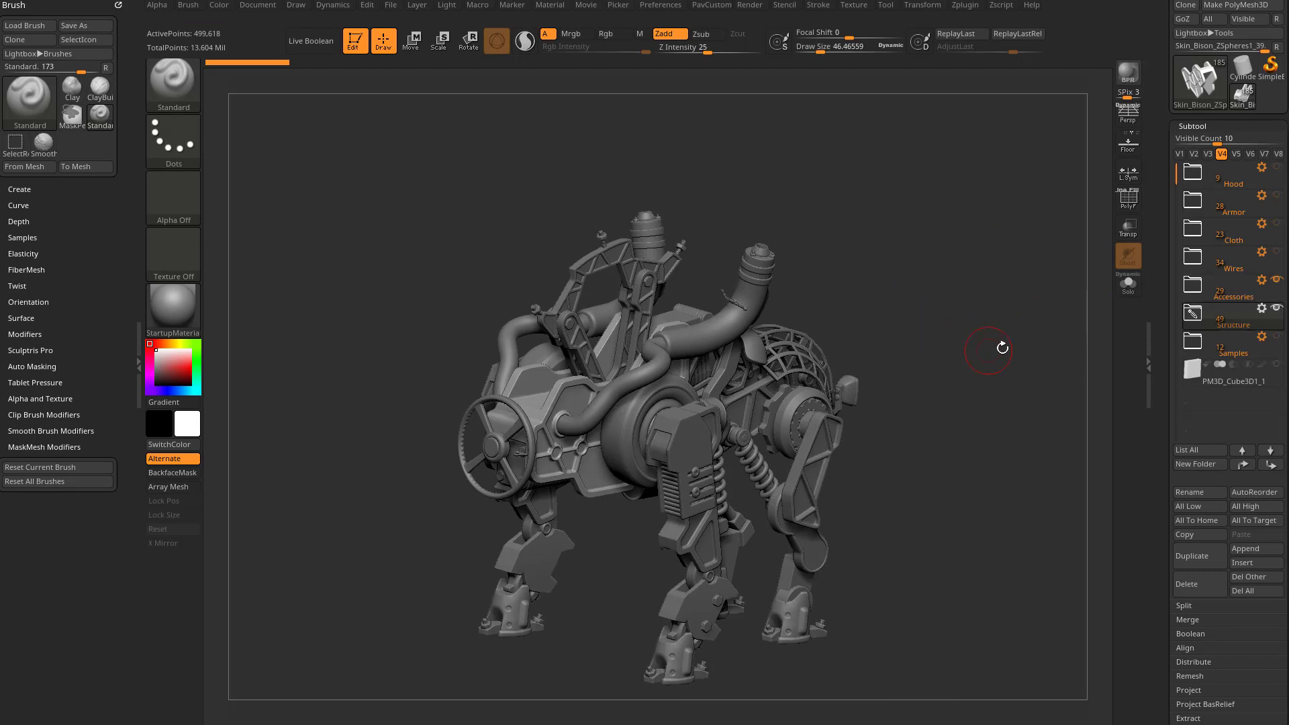
{"action": "left_click_drag", "start_coordinate": [1003, 348], "coordinate": [1024, 325]}
{"action": "left_click_drag", "start_coordinate": [995, 239], "coordinate": [1094, 259]}
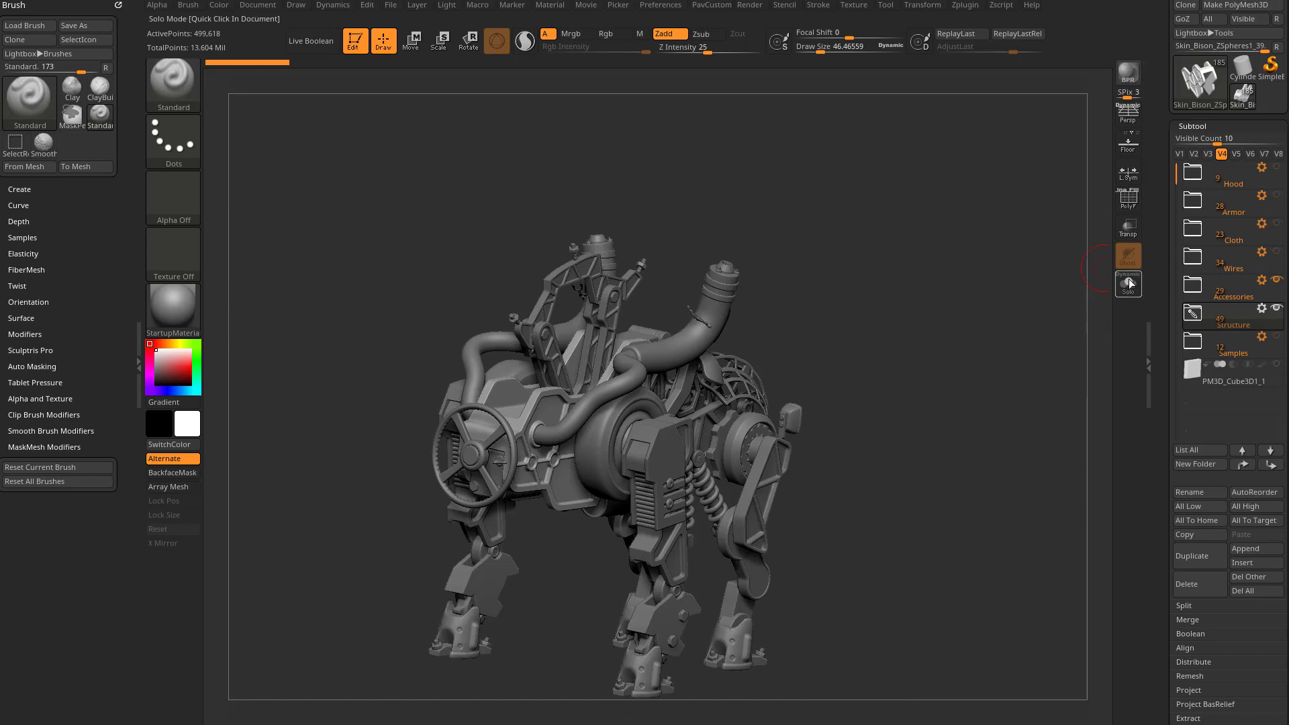
- Cycle through visibility sets V1 to V4 to compare their stored combinations of shown folders
{"action": "left_click", "coordinate": [1194, 155]}
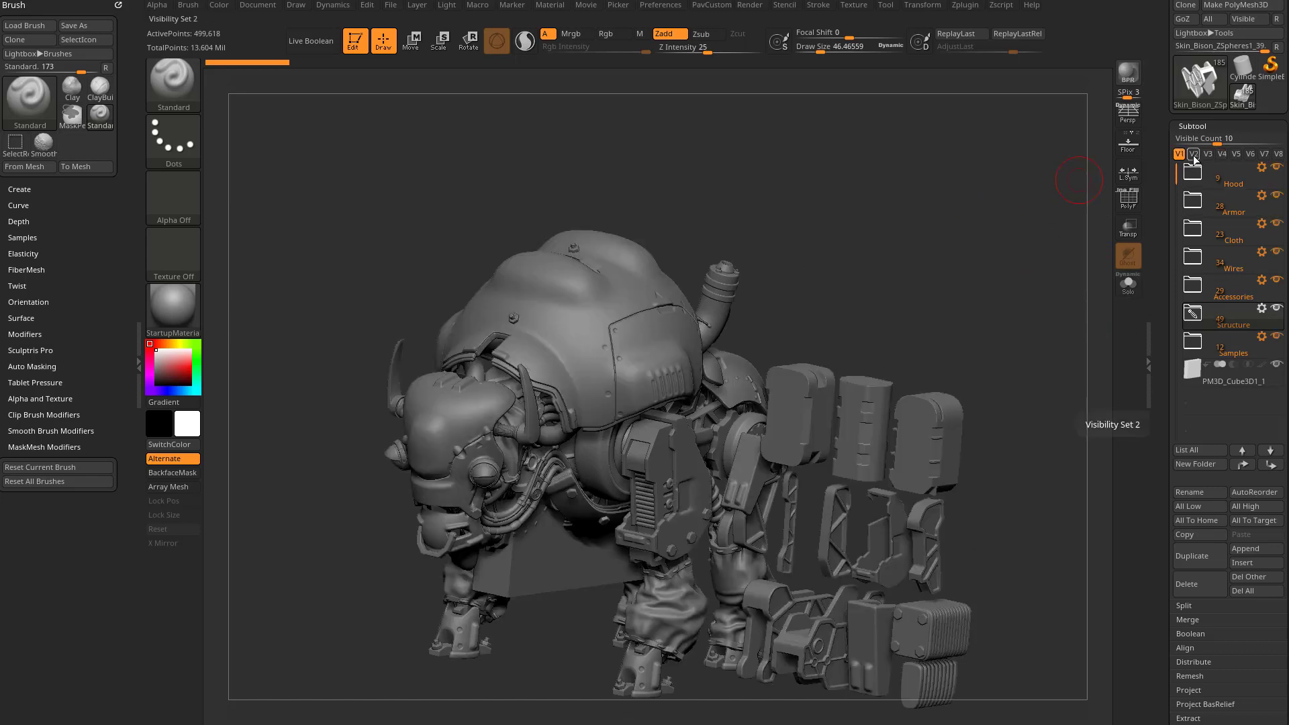
{"action": "left_click", "coordinate": [1208, 155]}
{"action": "left_click", "coordinate": [1208, 155]}
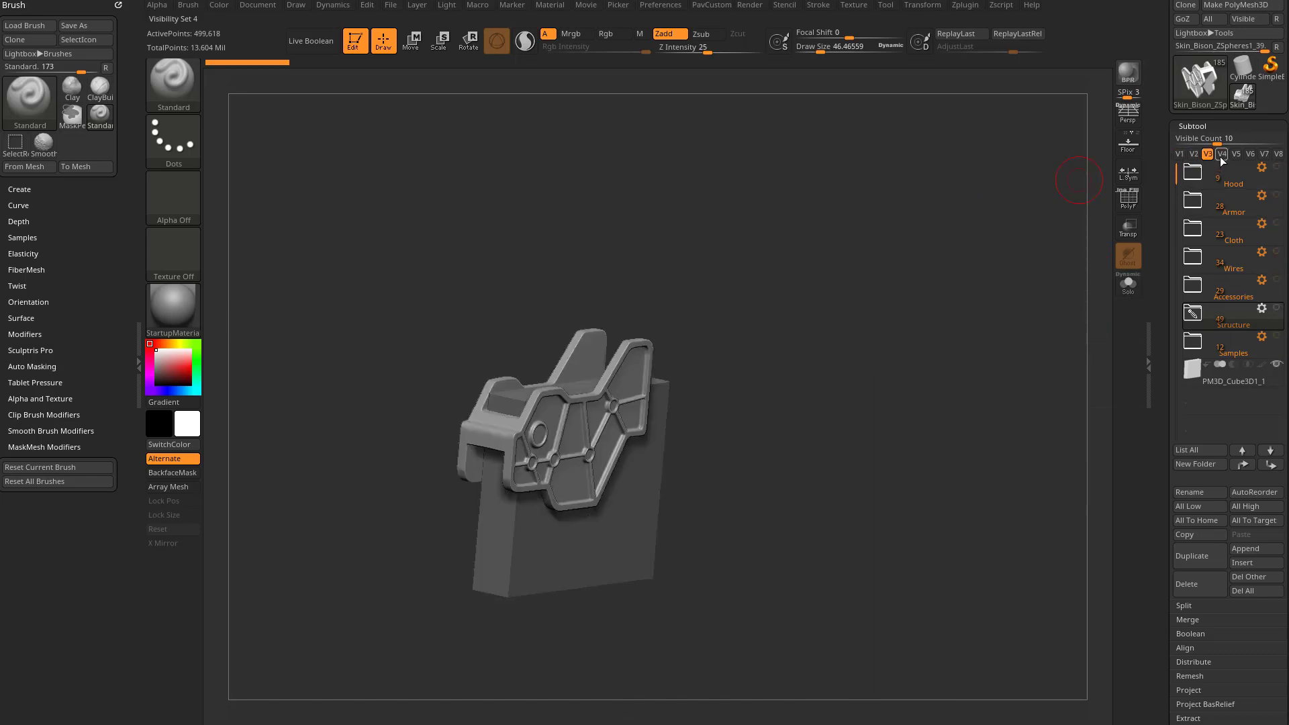
{"action": "left_click", "coordinate": [1222, 154]}
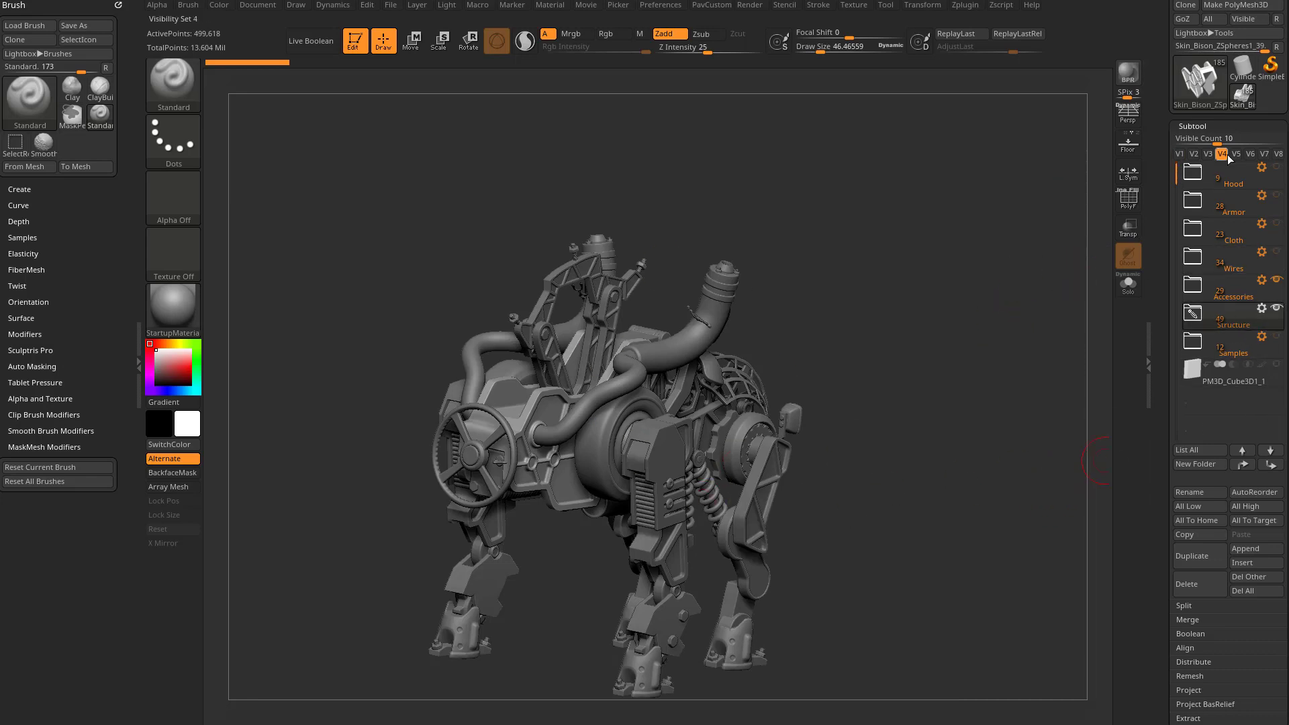
- Append a PolyMesh3D star as a new subtool and move it to the top of the subtool list
{"action": "left_click", "coordinate": [1247, 547]}
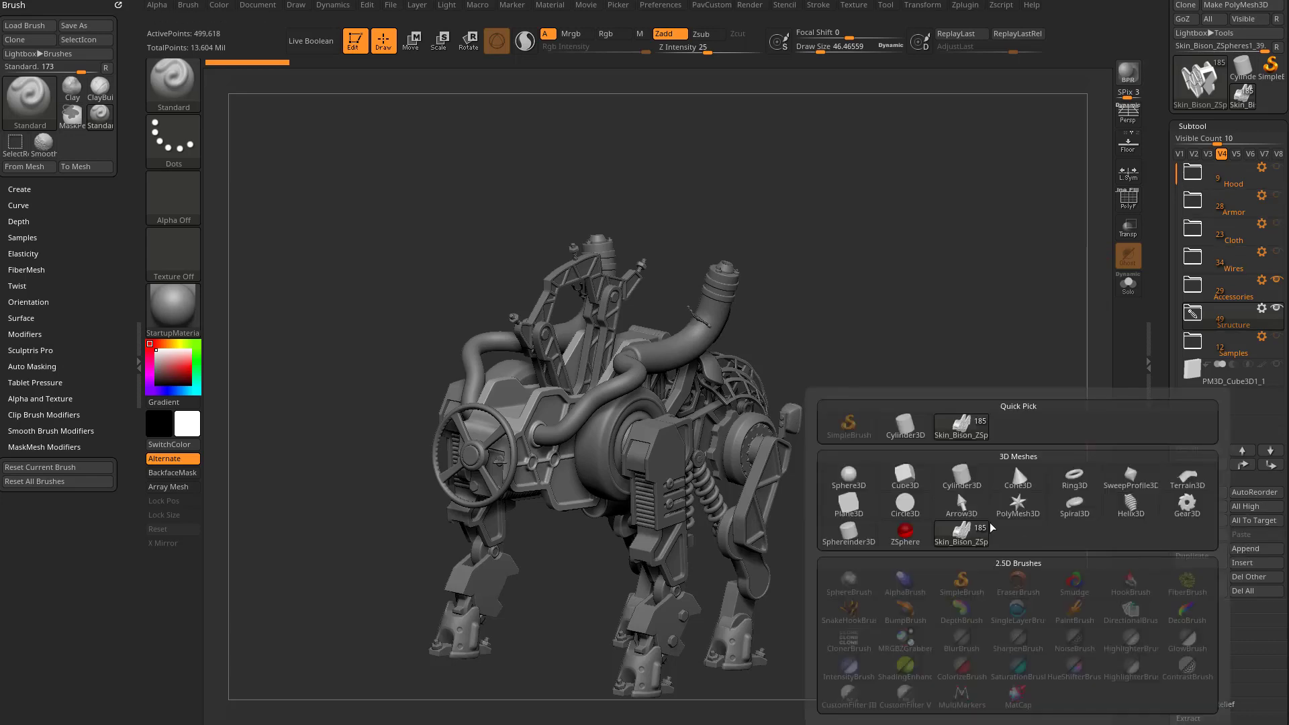
{"action": "left_click", "coordinate": [1018, 504]}
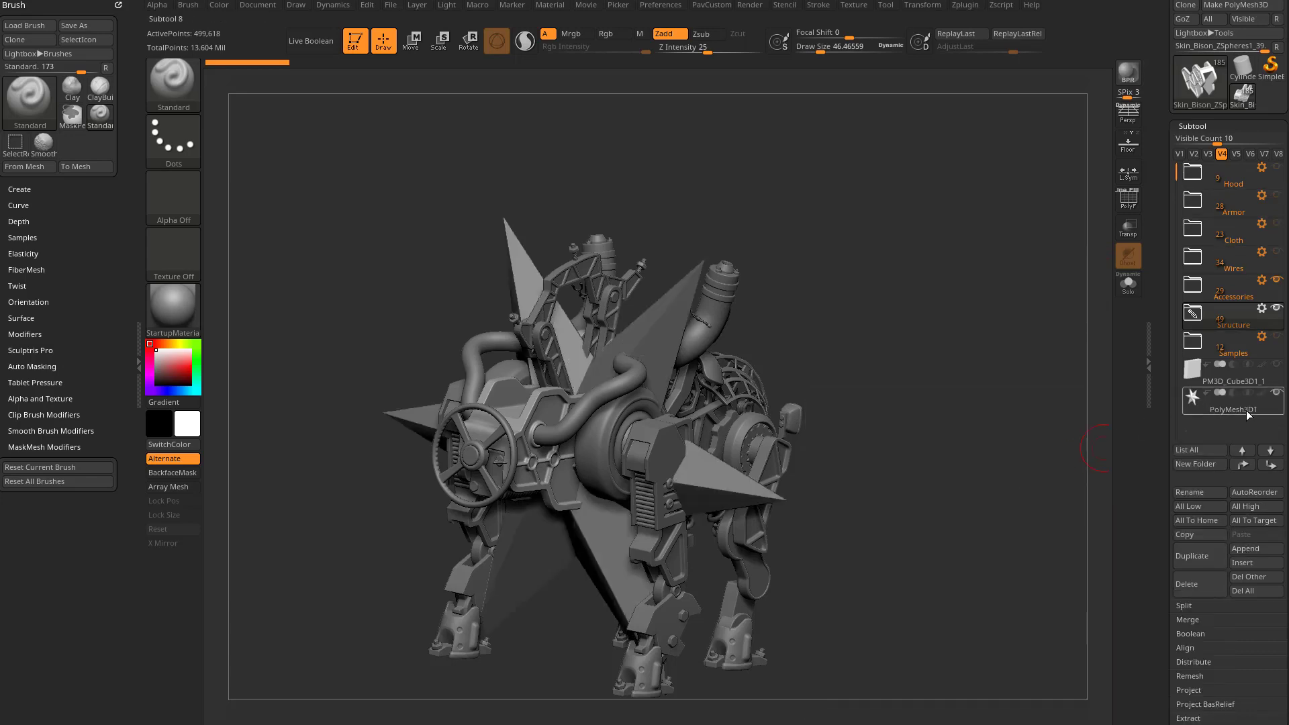
{"action": "left_click", "coordinate": [1242, 465], "text": "shift"}
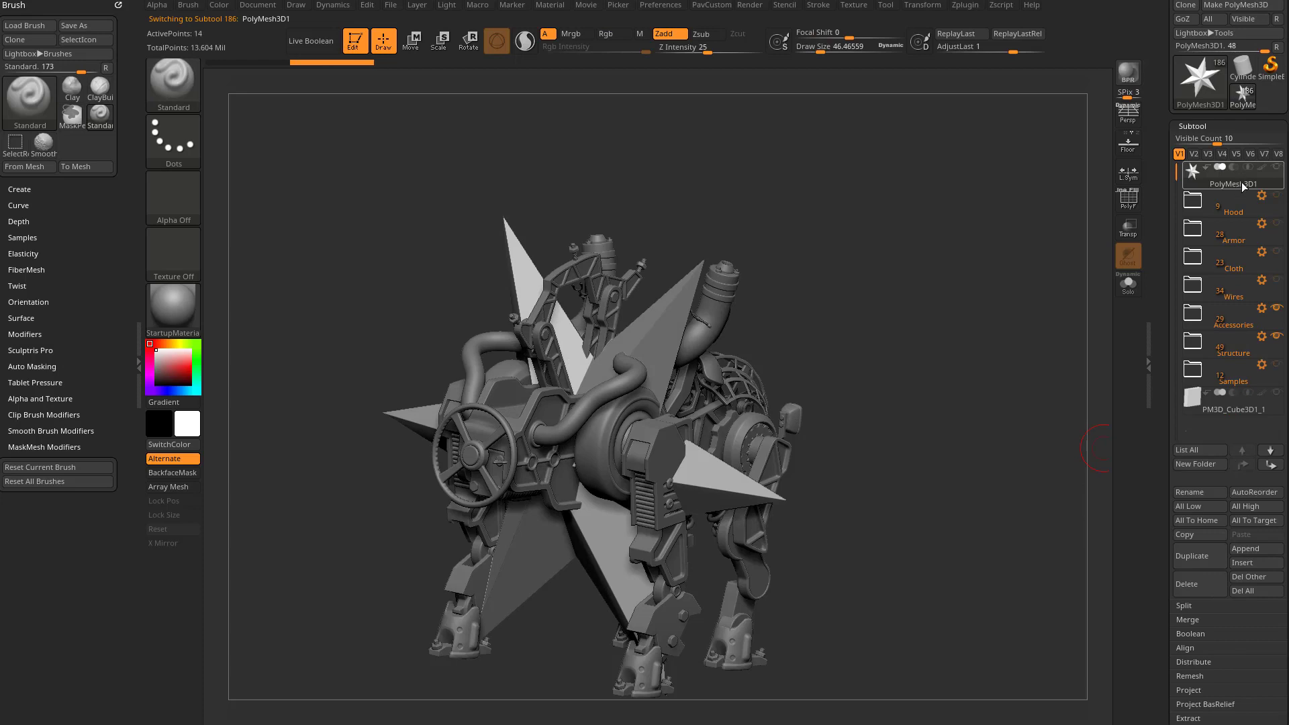
- Scale the PolyMesh3D1 star down with the transform gizmo until it is hidden inside the bison's body
{"action": "key", "text": "w"}
{"action": "left_click_drag", "start_coordinate": [584, 456], "coordinate": [325, 445]}
{"action": "key", "text": "q"}
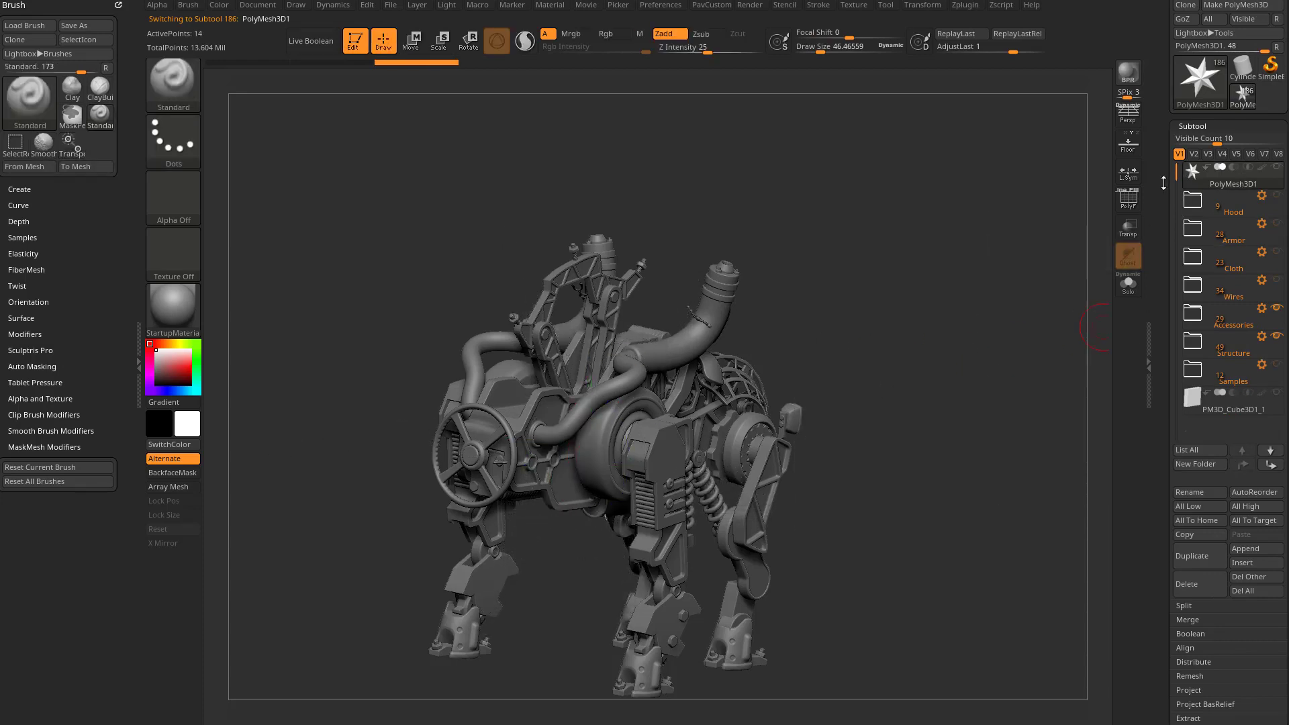
{"action": "left_click_drag", "start_coordinate": [1163, 183], "coordinate": [1165, 242]}
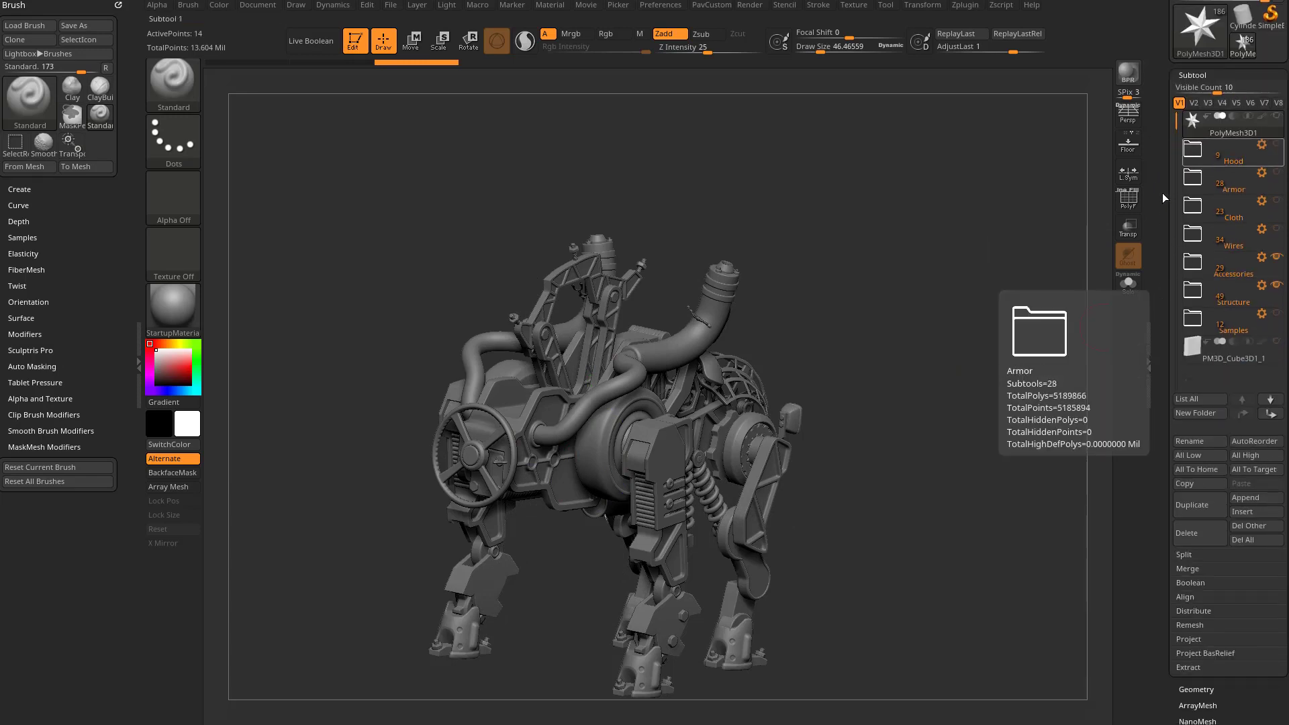
{"action": "left_click_drag", "start_coordinate": [1041, 201], "coordinate": [1101, 194]}
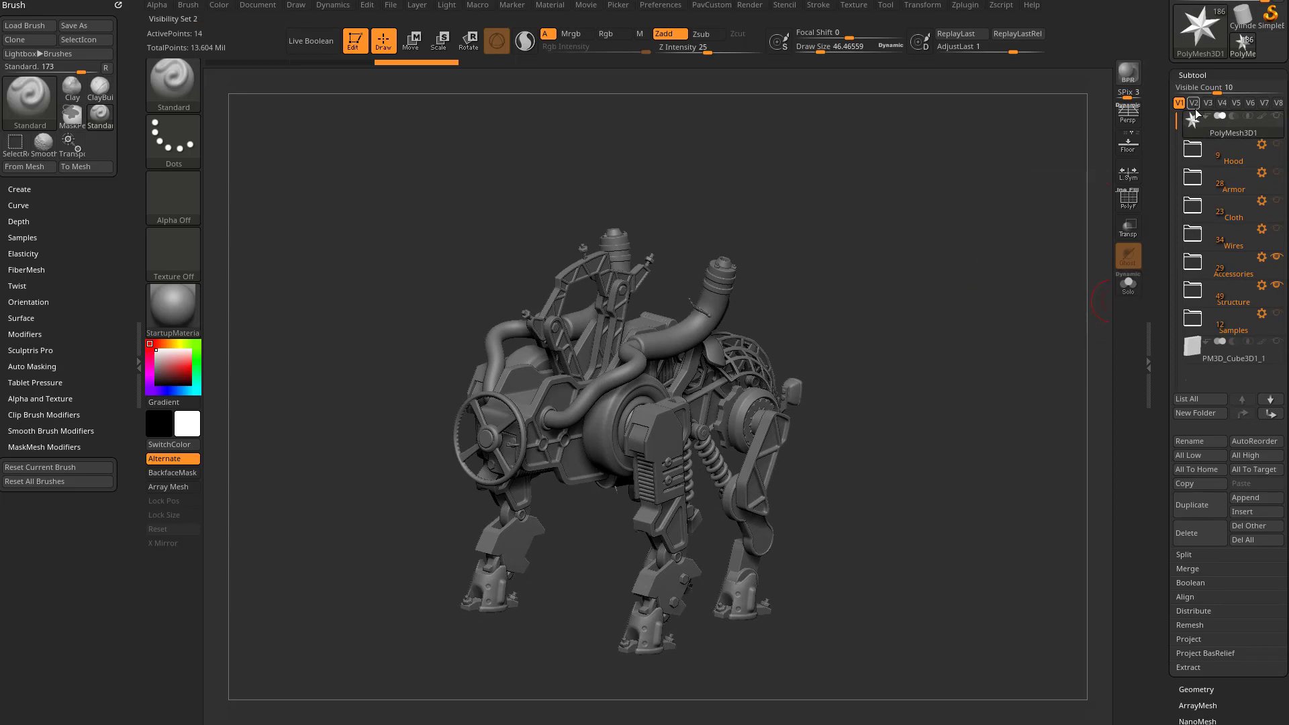
- Switch through visibility sets V2 to V5 and return to V1 to check how each treats the appended star
{"action": "left_click", "coordinate": [1193, 103]}
{"action": "left_click", "coordinate": [1208, 102]}
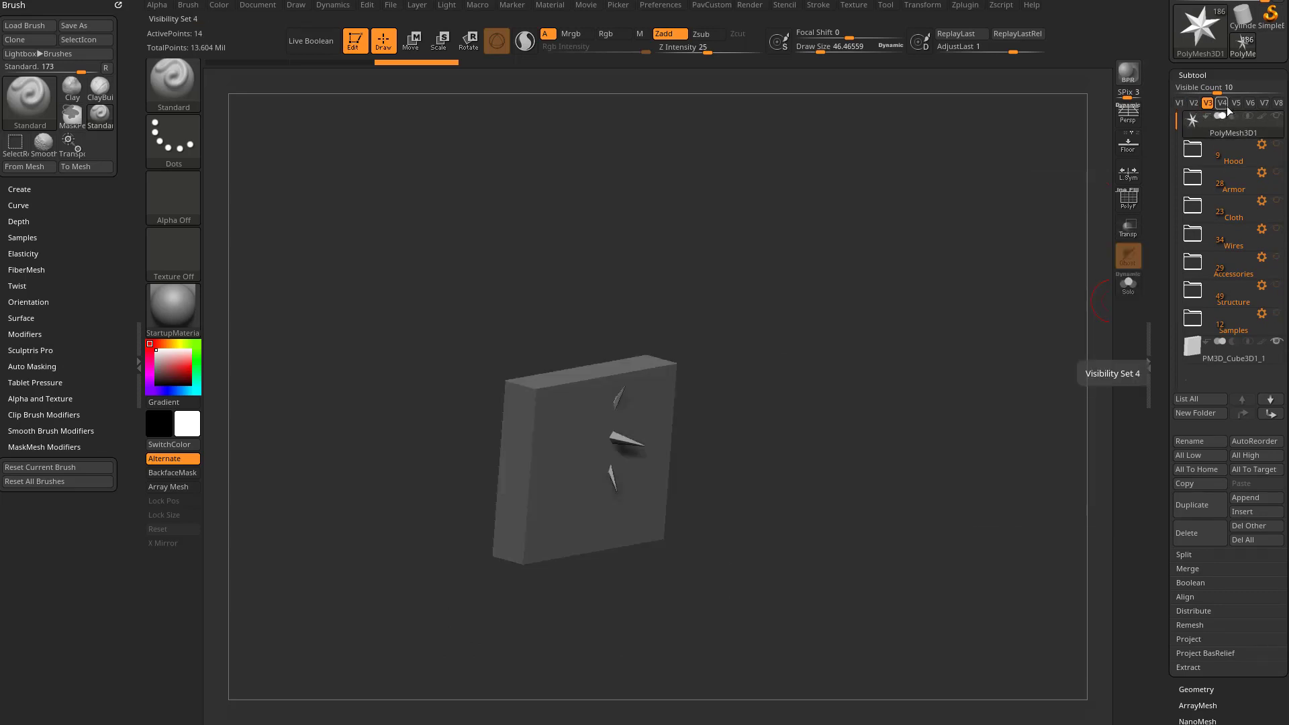
{"action": "left_click", "coordinate": [1222, 102]}
{"action": "left_click", "coordinate": [1236, 103]}
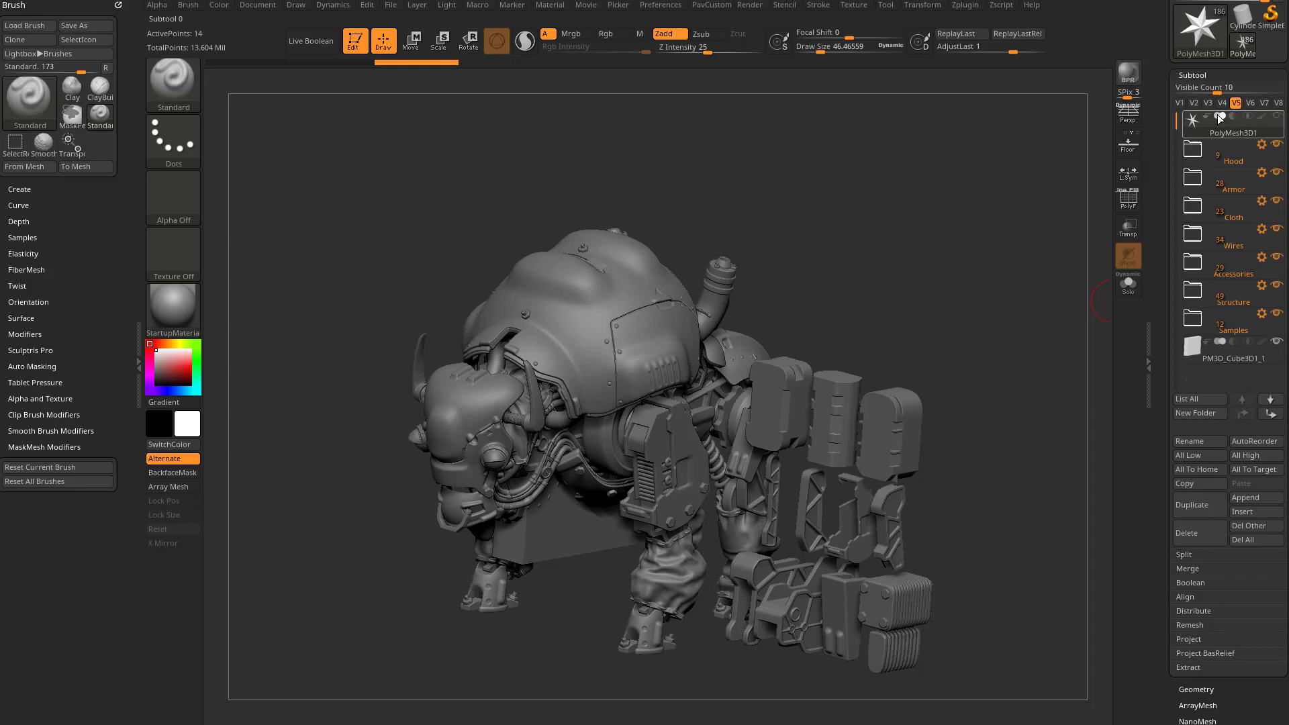
{"action": "left_click", "coordinate": [1222, 102]}
{"action": "left_click", "coordinate": [1208, 102]}
{"action": "left_click", "coordinate": [1179, 102]}
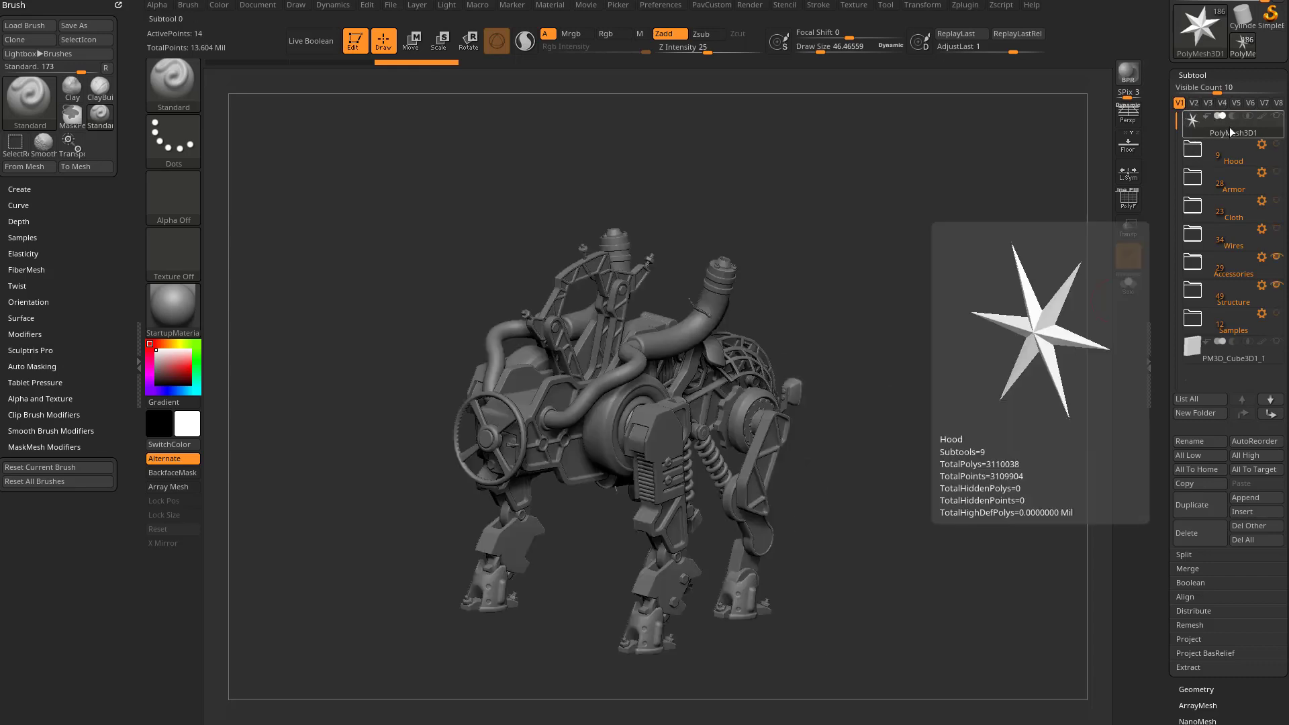
- Isolate the PolyMesh3D1 star in Solo mode, enlarge it until its tips poke out of the body, and turn Solo off
{"action": "left_click", "coordinate": [1128, 284]}
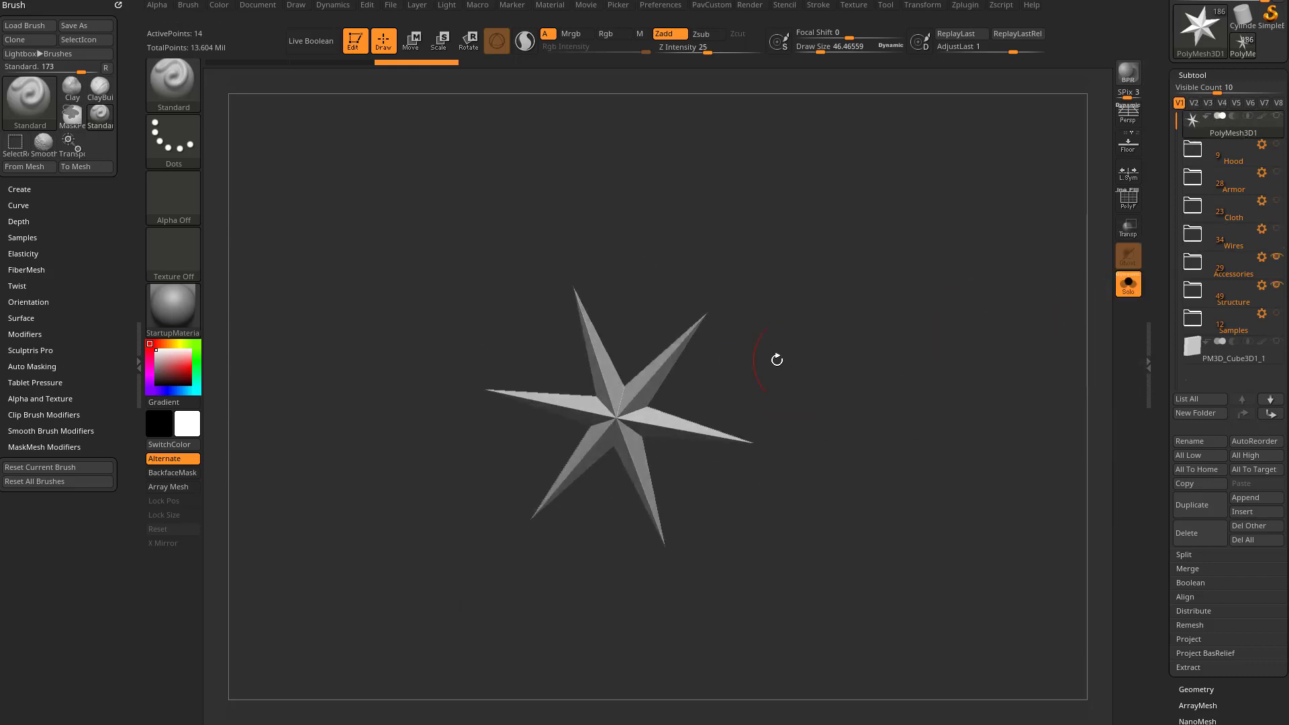
{"action": "left_click_drag", "start_coordinate": [702, 397], "coordinate": [867, 322]}
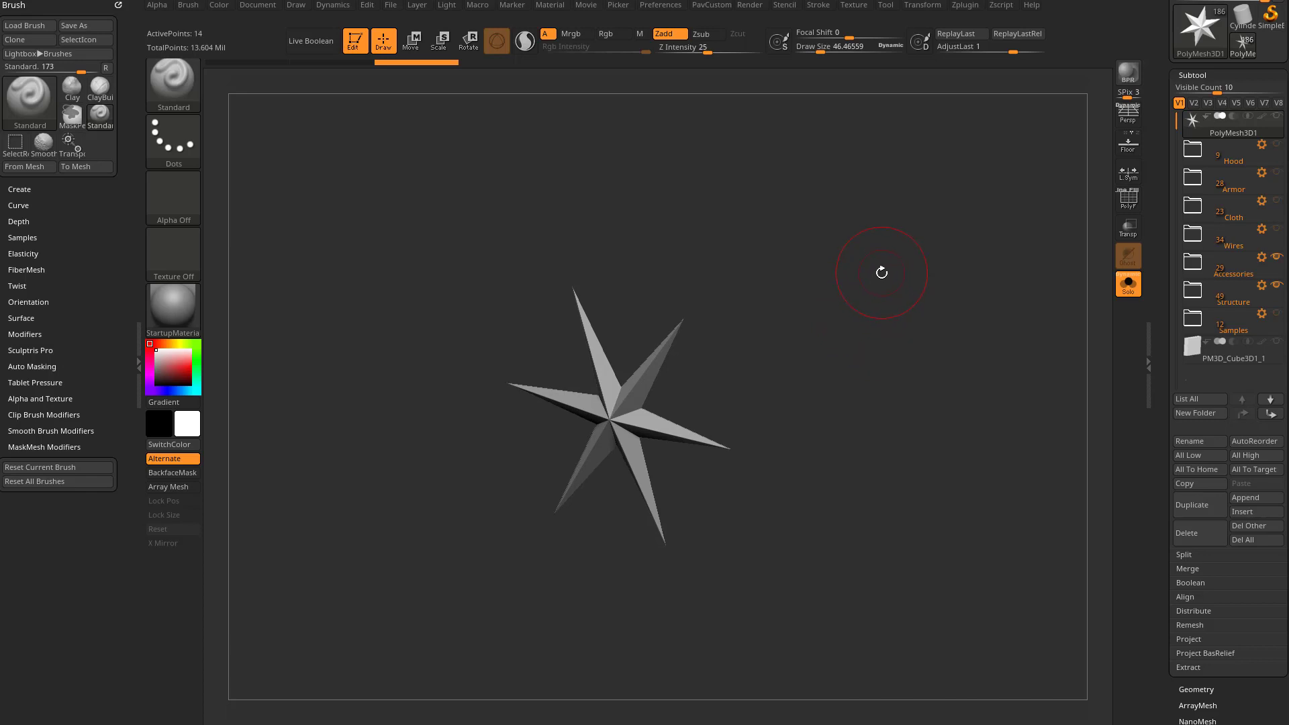
{"action": "key", "text": "w"}
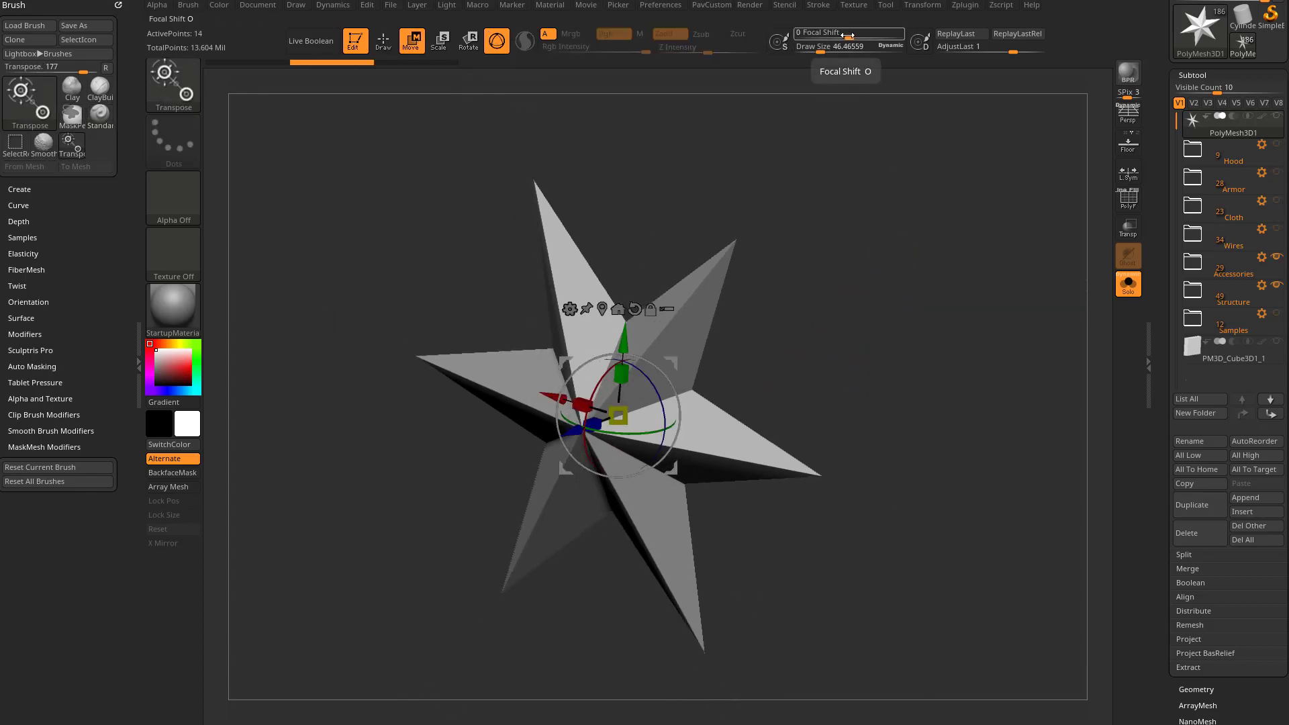
{"action": "left_click_drag", "start_coordinate": [845, 36], "coordinate": [796, 36]}
{"action": "left_click_drag", "start_coordinate": [618, 415], "coordinate": [473, 437]}
{"action": "key", "text": "ctrl+z"}
{"action": "left_click_drag", "start_coordinate": [842, 38], "coordinate": [877, 37]}
{"action": "mouse_move", "coordinate": [618, 416]}
{"action": "left_mouse_down"}
{"action": "mouse_move", "coordinate": [465, 444]}
{"action": "mouse_move", "coordinate": [466, 414]}
{"action": "mouse_move", "coordinate": [904, 318]}
{"action": "mouse_move", "coordinate": [794, 288]}
{"action": "mouse_move", "coordinate": [915, 318]}
{"action": "mouse_move", "coordinate": [931, 276]}
{"action": "left_mouse_up"}
{"action": "key", "text": "q"}
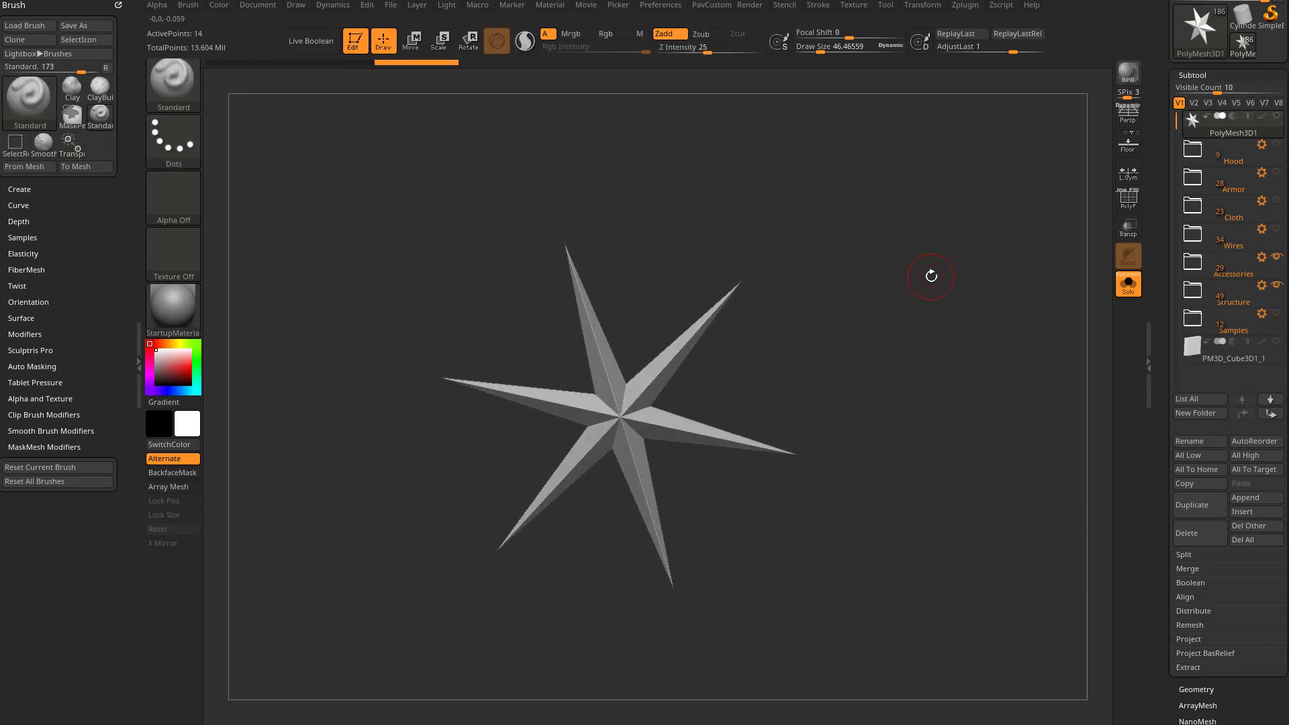
{"action": "left_click", "coordinate": [1128, 283]}
{"action": "left_click_drag", "start_coordinate": [920, 141], "coordinate": [1002, 291]}
{"action": "scroll", "coordinate": [1187, 111], "scroll_direction": "up", "scroll_amount": 3}
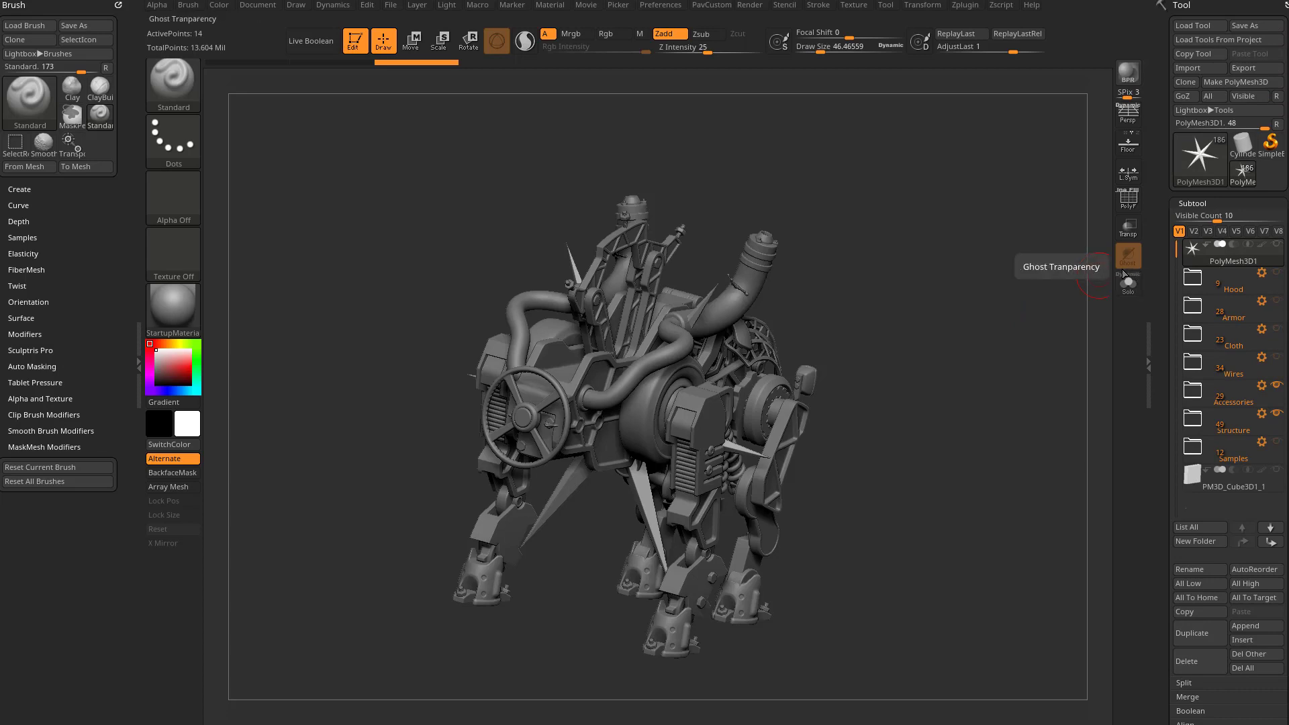
- Delete the Samples folder while keeping the subtools it contains
{"action": "left_click", "coordinate": [1261, 274]}
{"action": "left_click", "coordinate": [1262, 443]}
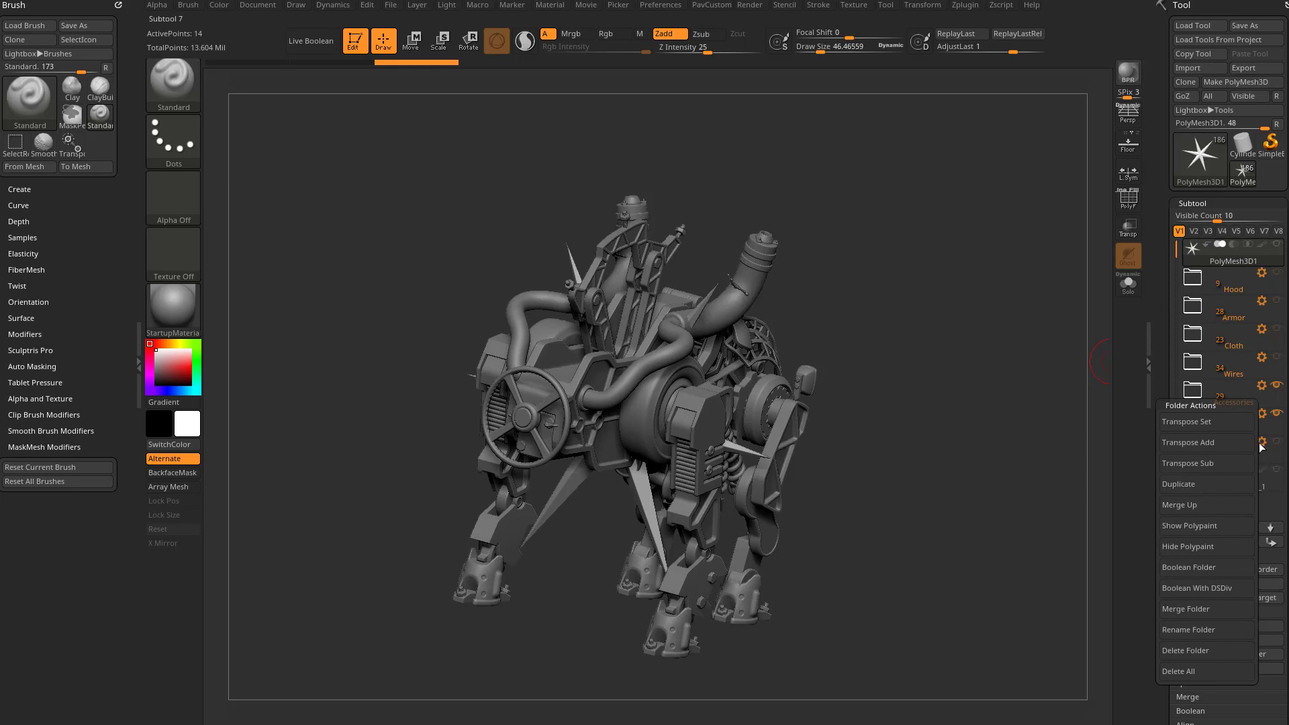
{"action": "left_click", "coordinate": [1186, 650]}
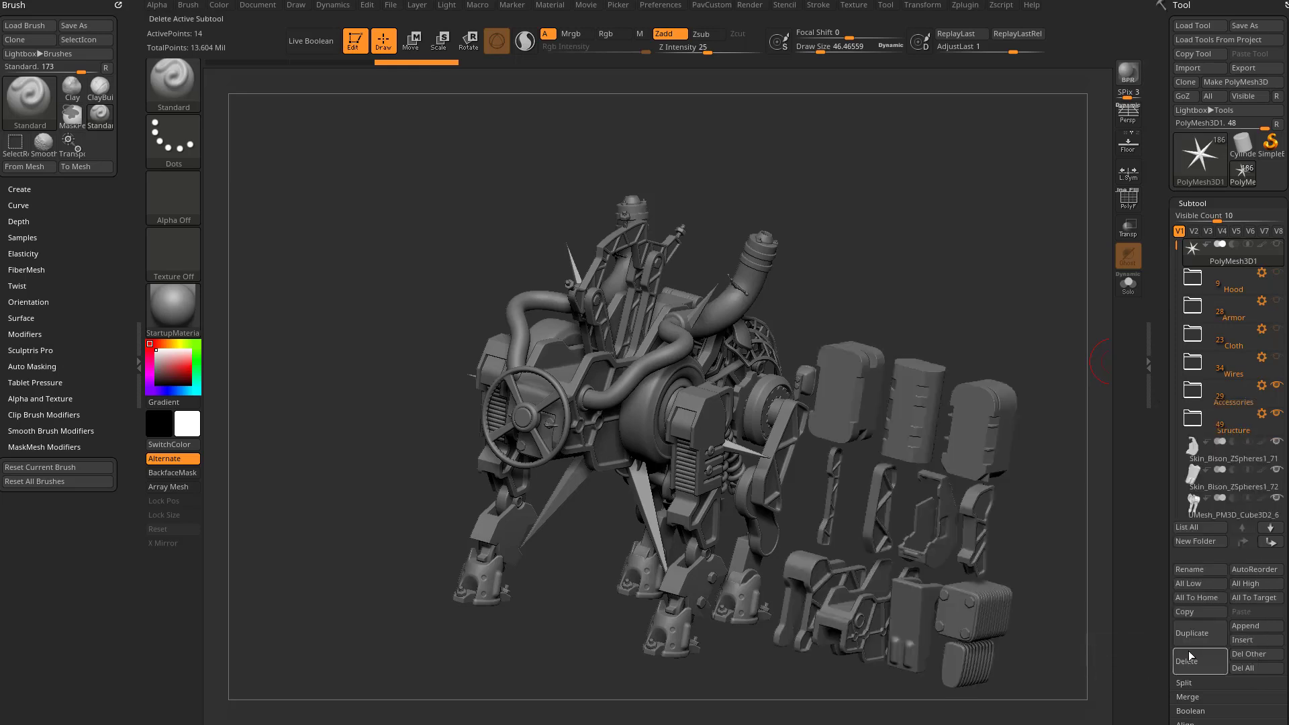
- Delete the Structure and Accessories folders together with all of their subtools
{"action": "left_click", "coordinate": [1263, 415]}
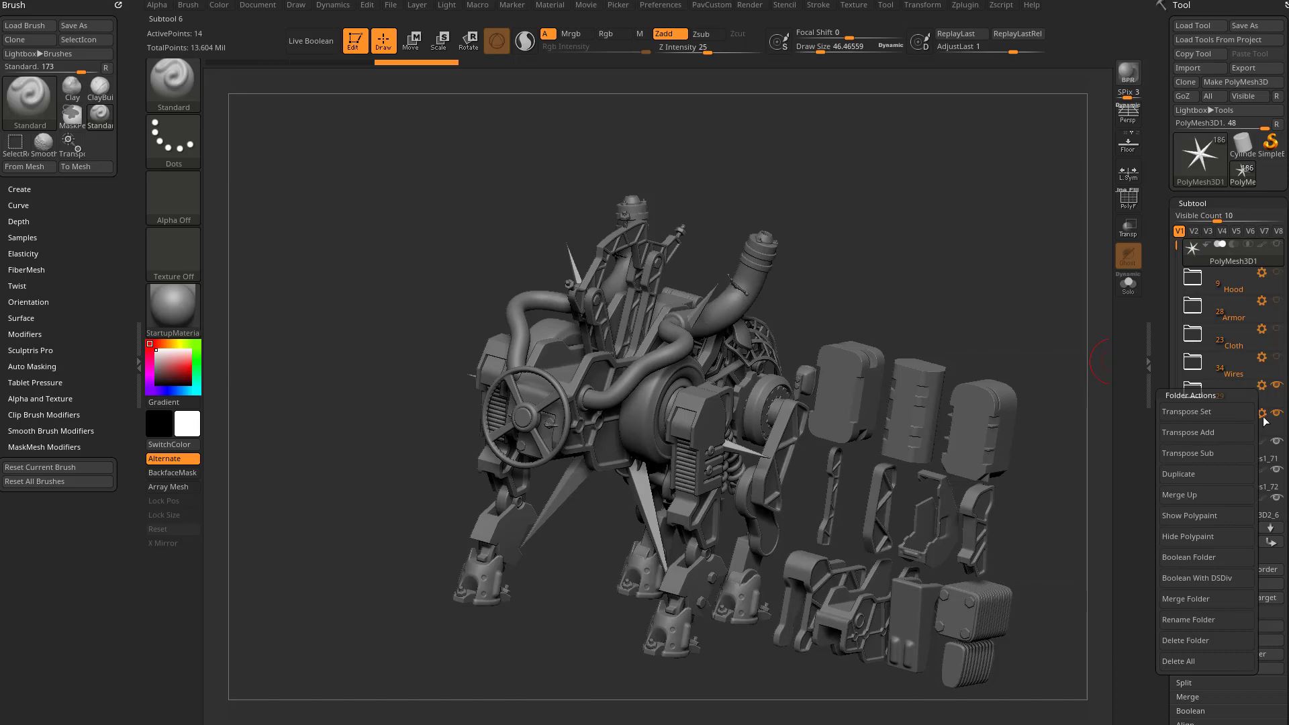
{"action": "left_click", "coordinate": [1180, 661]}
{"action": "left_click", "coordinate": [1123, 696]}
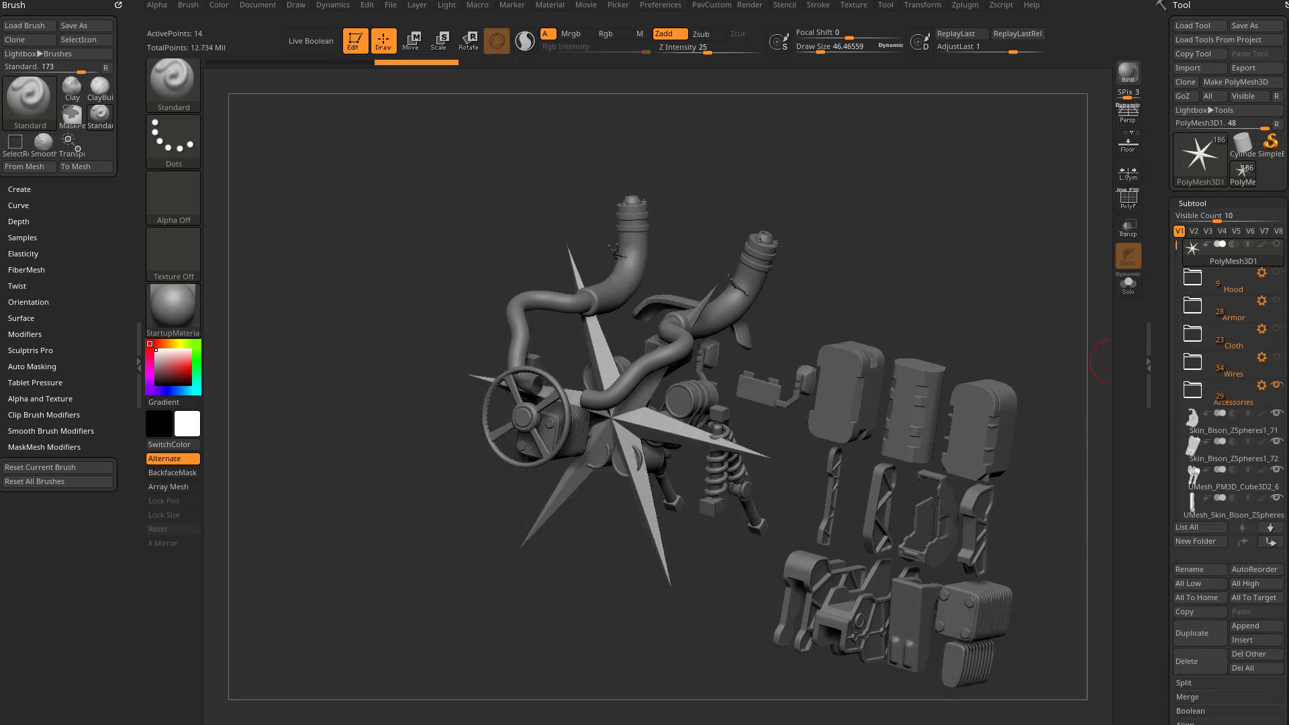
{"action": "left_click", "coordinate": [1262, 385]}
{"action": "left_click", "coordinate": [1177, 639]}
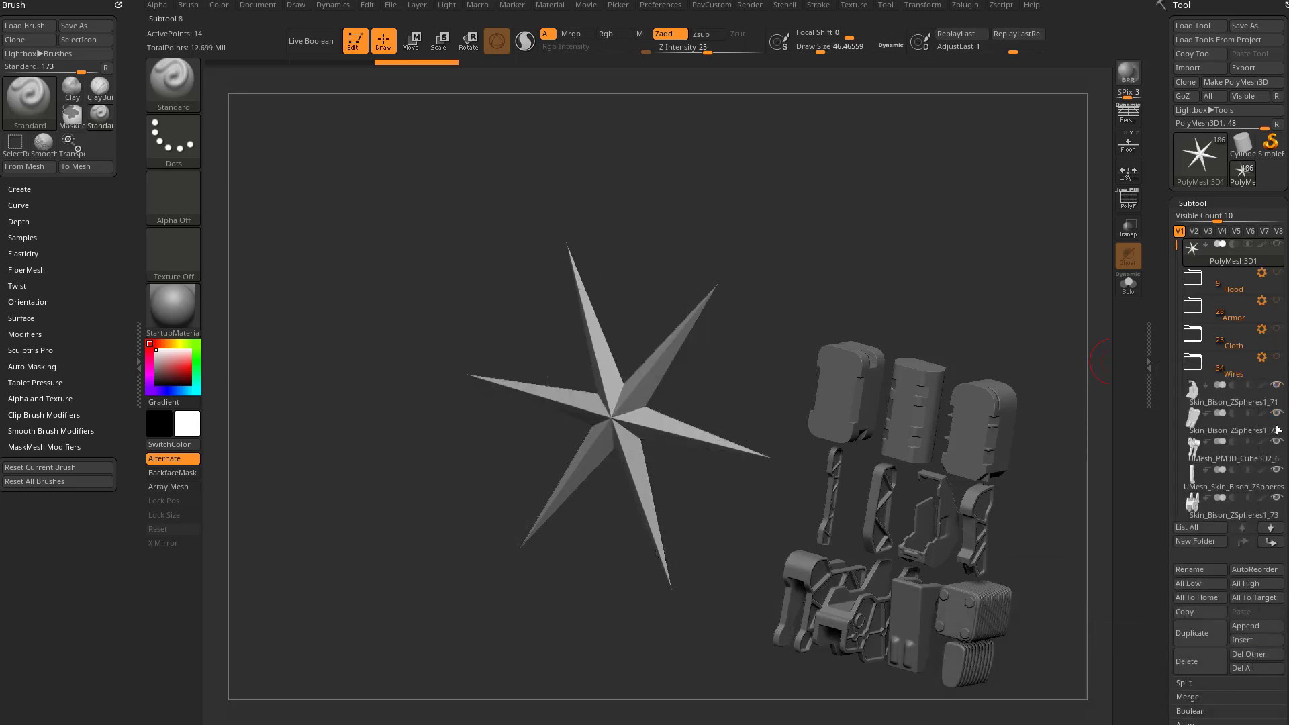
- Delete the Wires, Cloth, Armor and Hood folders together with all of their subtools
{"action": "left_click", "coordinate": [1264, 356]}
{"action": "left_click", "coordinate": [1179, 606]}
{"action": "left_click", "coordinate": [1262, 329]}
{"action": "left_click", "coordinate": [1179, 578]}
{"action": "left_click", "coordinate": [1262, 301]}
{"action": "left_click", "coordinate": [1262, 300]}
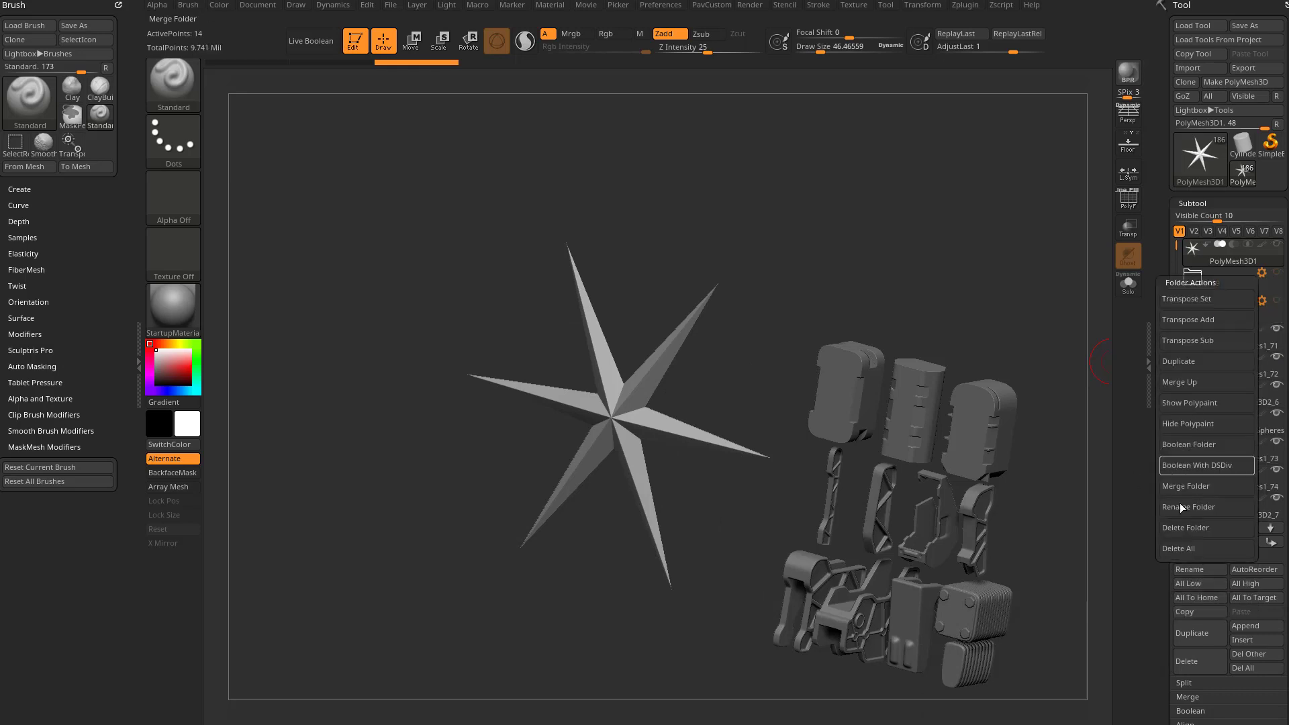
{"action": "left_click", "coordinate": [1179, 549]}
{"action": "left_click", "coordinate": [1261, 272]}
{"action": "left_click", "coordinate": [1182, 522]}
- Delete the PolyMesh3D1 star subtool and frame the remaining sample parts
{"action": "left_click", "coordinate": [1192, 661]}
{"action": "left_click", "coordinate": [1107, 695]}
{"action": "key", "text": "f"}
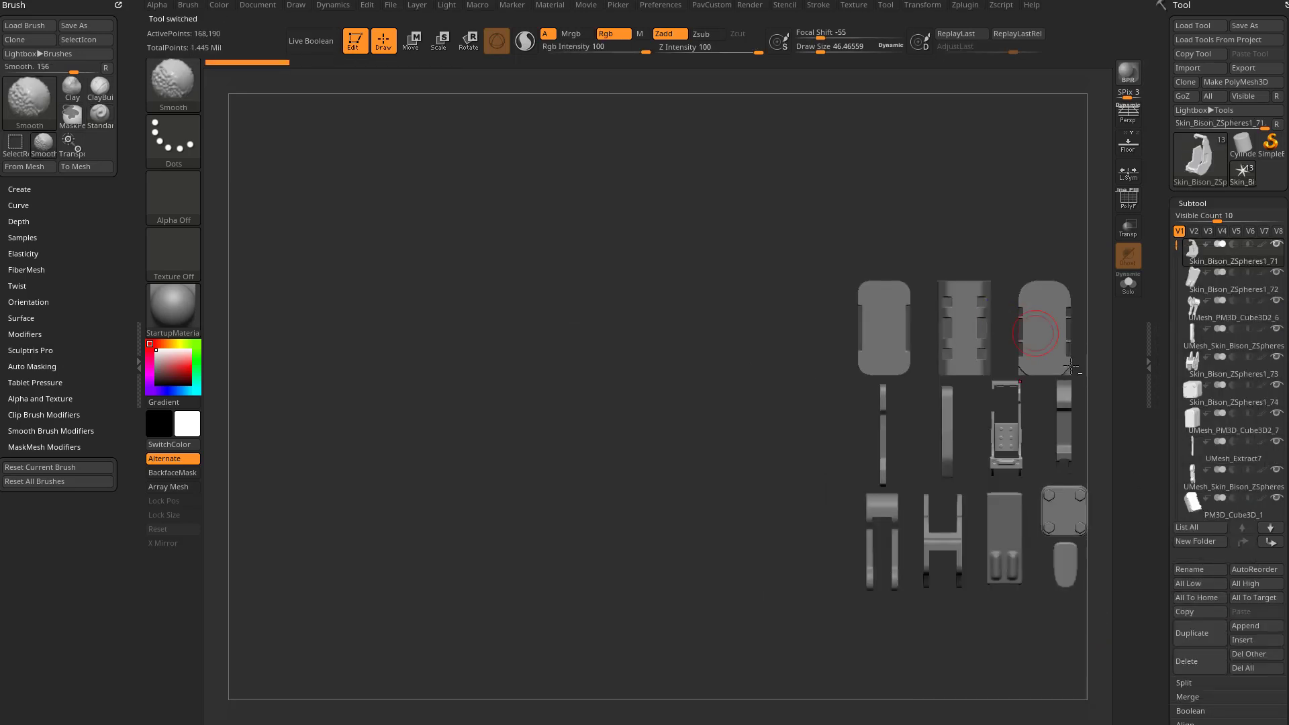
{"action": "left_click_drag", "start_coordinate": [984, 354], "coordinate": [1005, 352]}
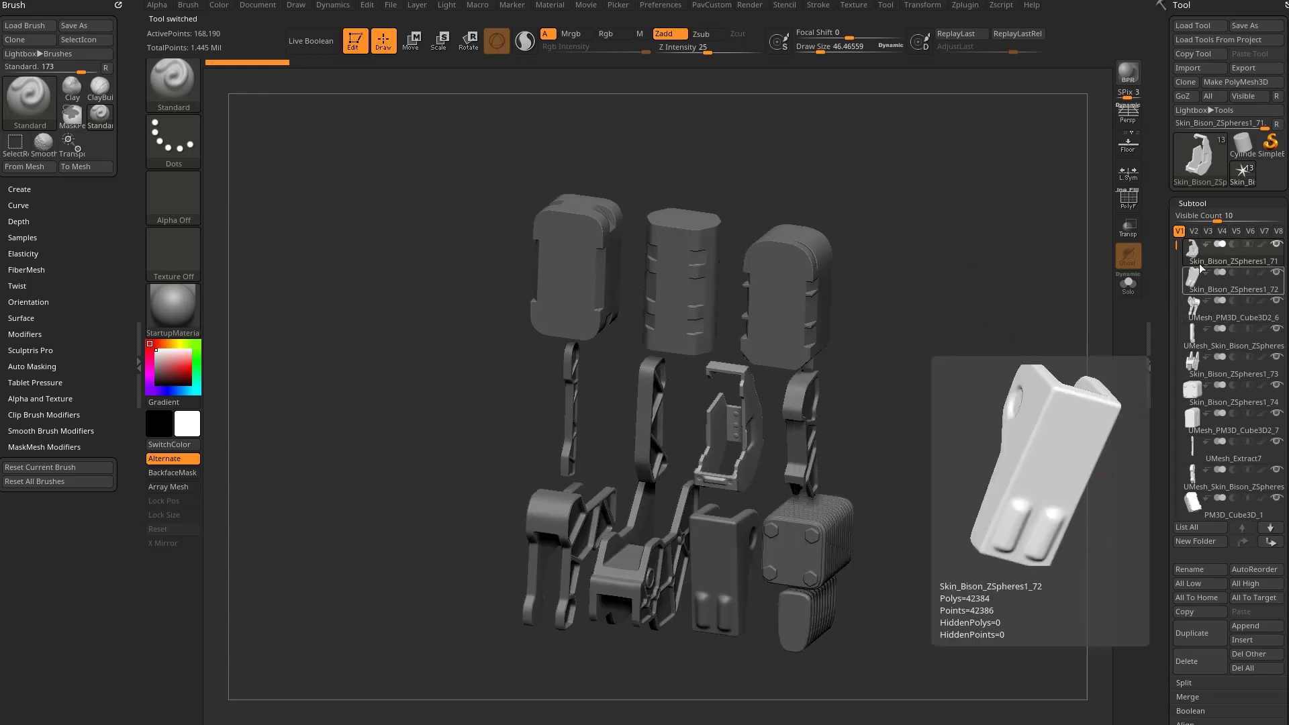
- Switch to visibility set V3 and delete the PM3D_Cube3D1_1 subtool at the end of the subtool list
{"action": "left_click", "coordinate": [1207, 231]}
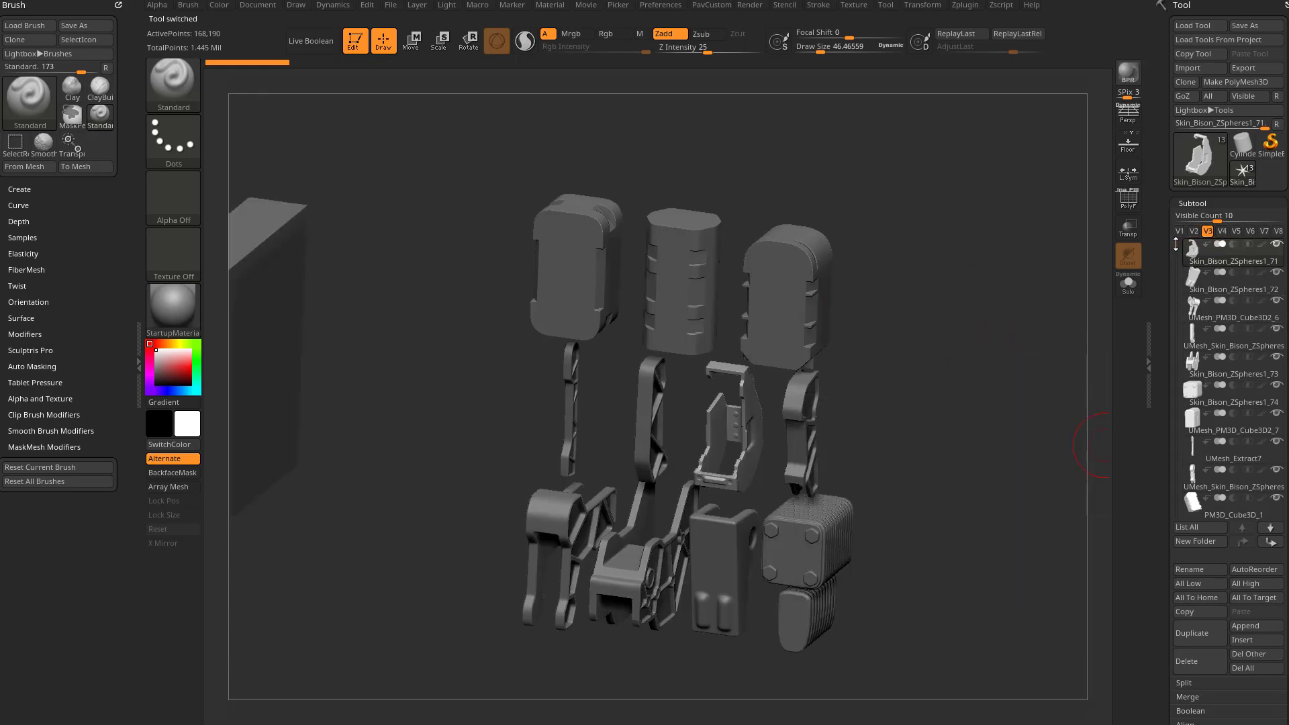
{"action": "left_click_drag", "start_coordinate": [1177, 245], "coordinate": [1179, 371]}
{"action": "left_click", "coordinate": [1186, 661]}
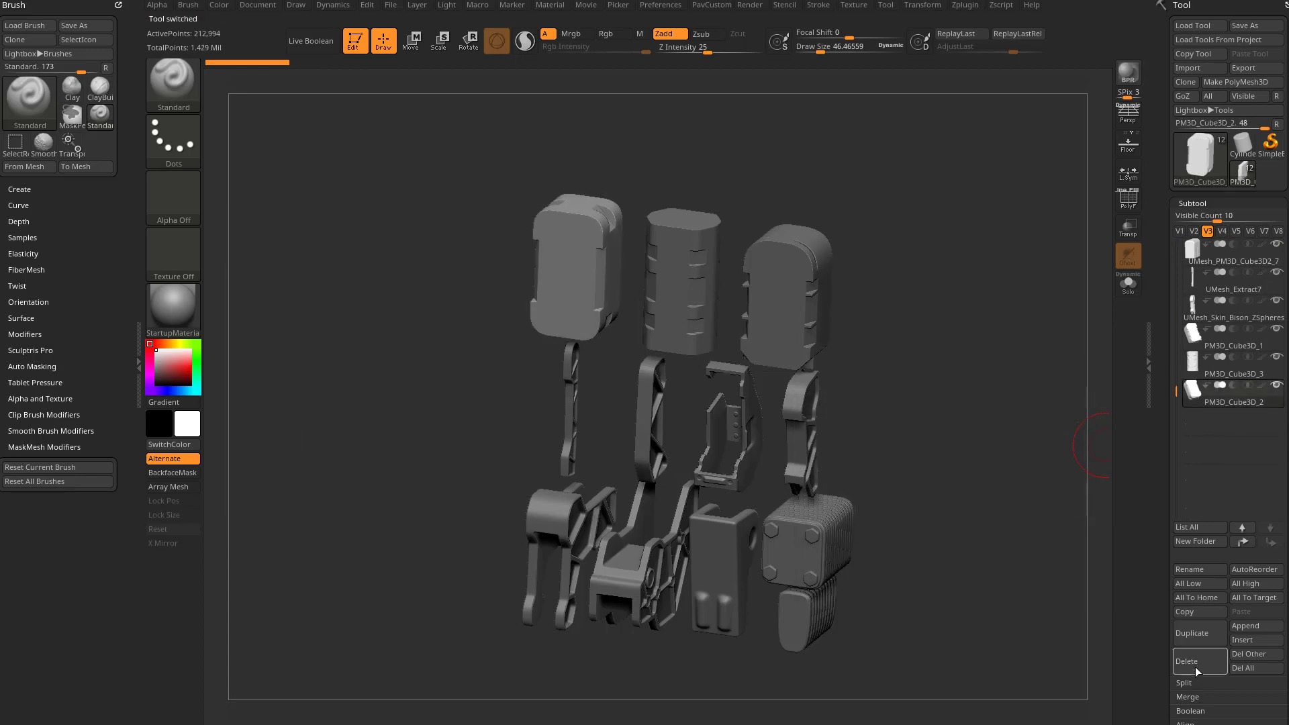
{"action": "left_click_drag", "start_coordinate": [1009, 479], "coordinate": [1028, 417]}
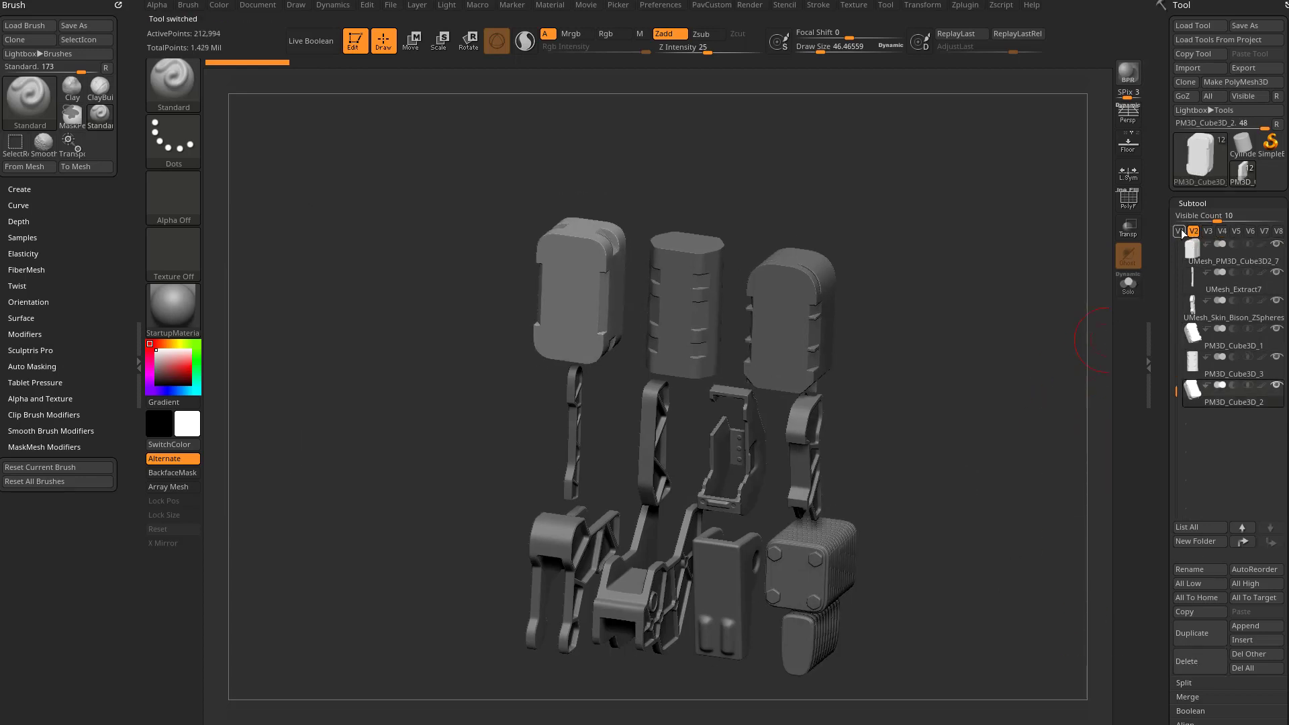
- Return to visibility set V1 and make Skin_Bison_ZSpheres1_71 the active subtool
{"action": "left_click_drag", "start_coordinate": [1176, 373], "coordinate": [1168, 222]}
{"action": "left_click", "coordinate": [1230, 263]}
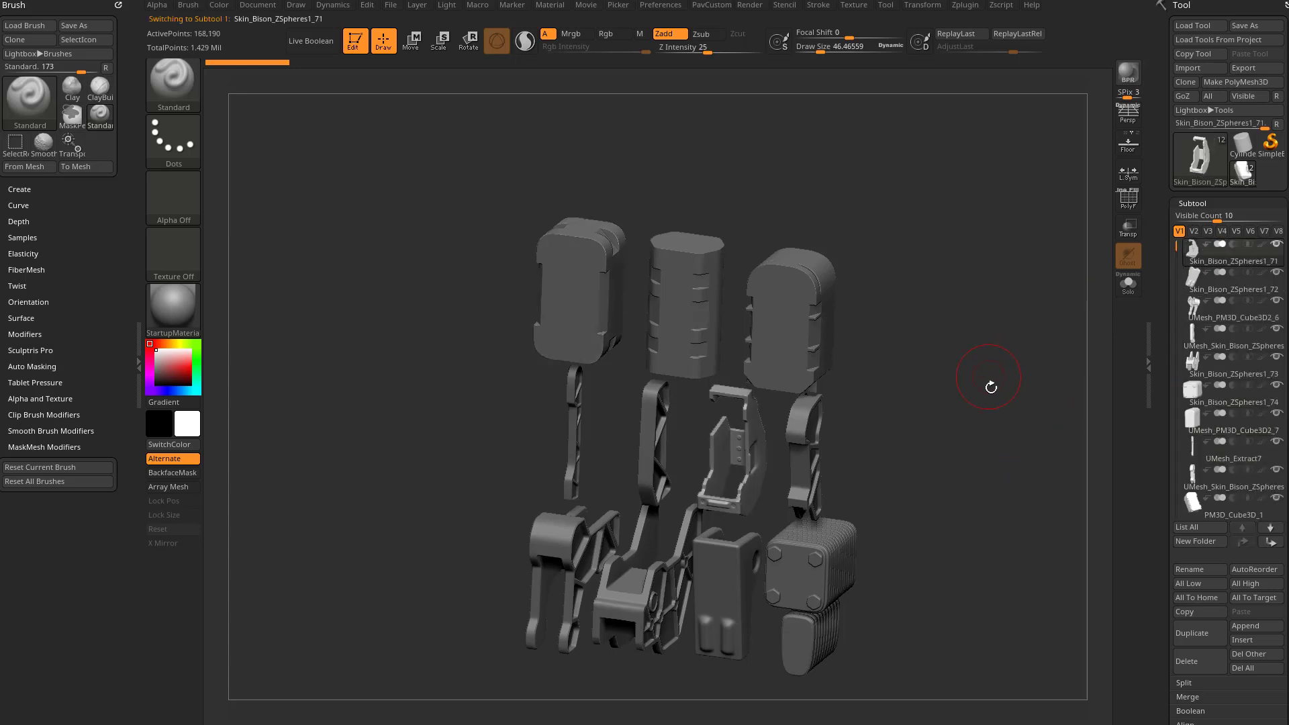
{"action": "left_click_drag", "start_coordinate": [991, 387], "coordinate": [954, 337], "text": "alt"}
- Make PM3D_Cube3D_2 the active subtool and move it to the top of the subtool list
{"action": "left_click", "coordinate": [607, 306], "text": "alt"}
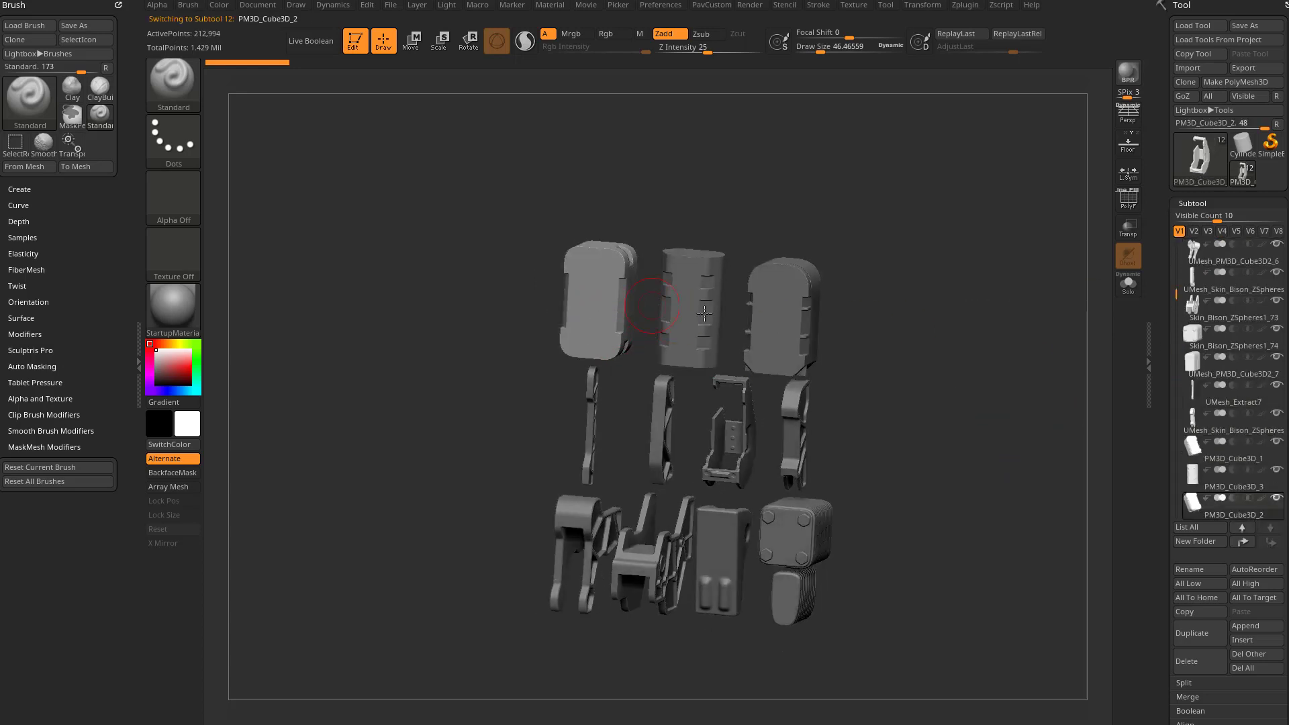
{"action": "left_click_drag", "start_coordinate": [987, 454], "coordinate": [1267, 537]}
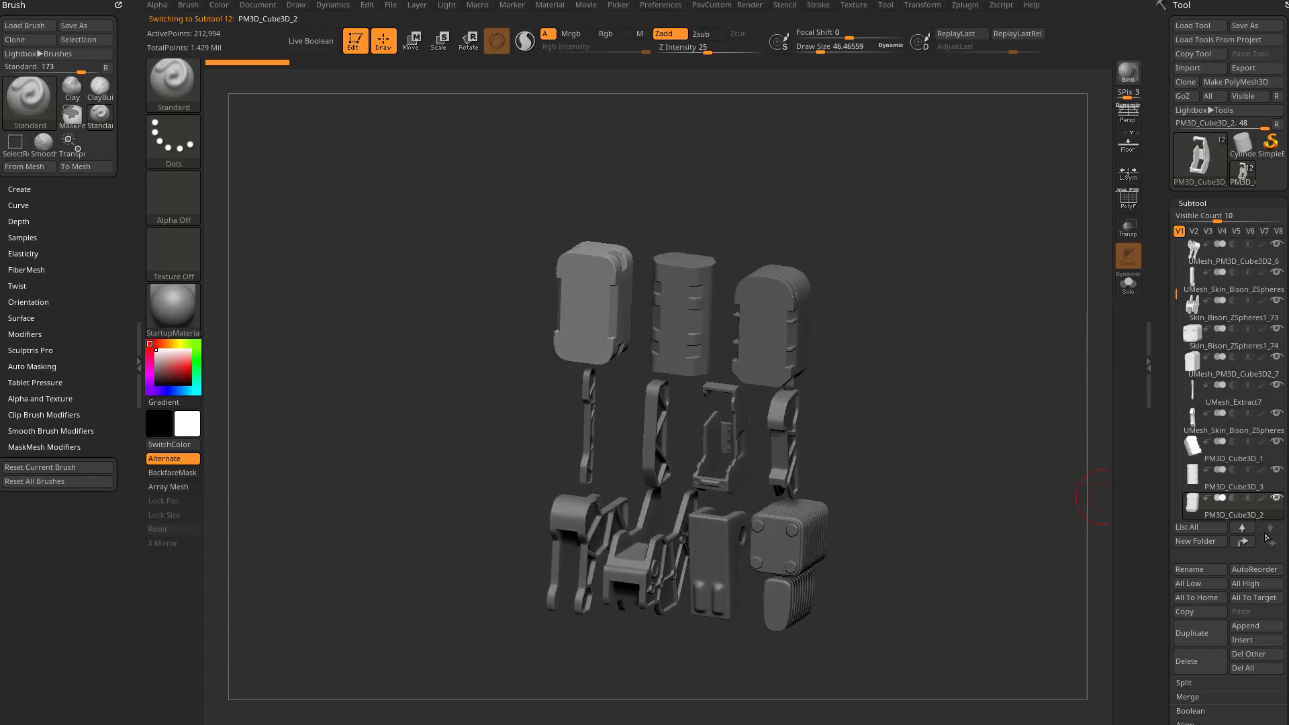
{"action": "left_click", "coordinate": [1245, 542]}
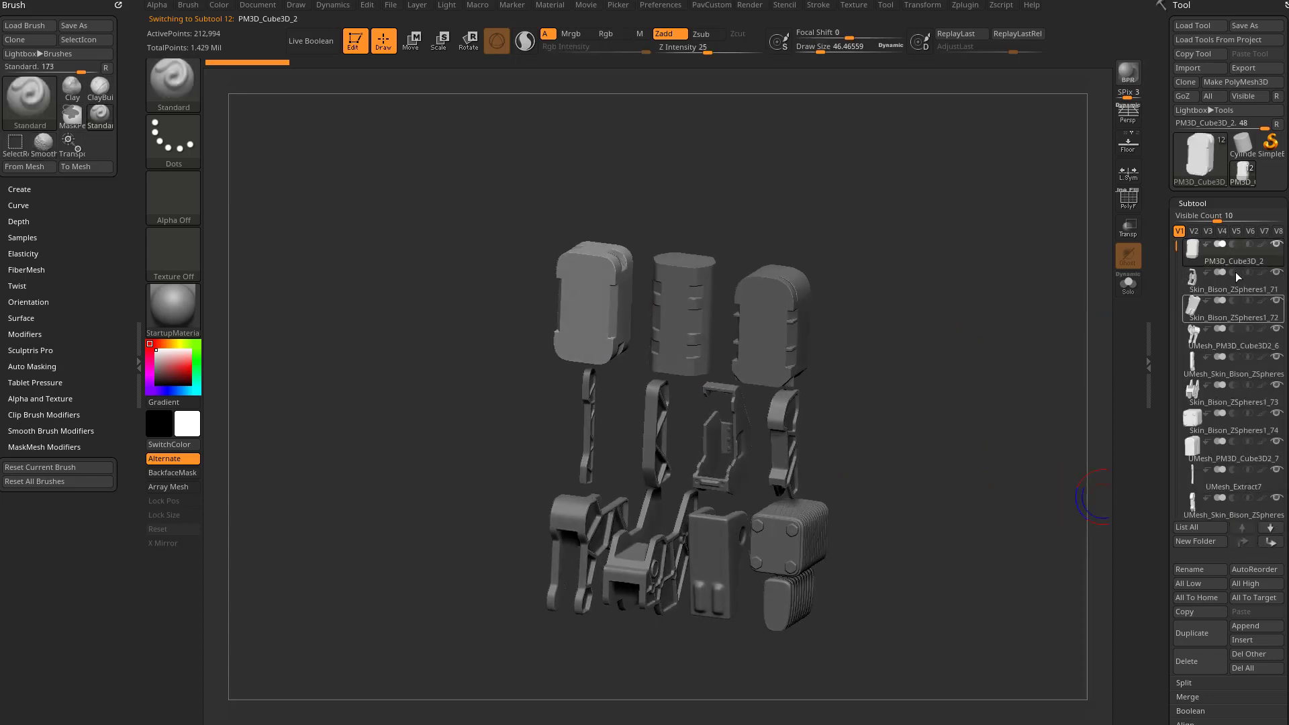
- Move the PM3D_Cube3D_3 subtool and then the PM3D_Cube3D_1 subtool to the top of the subtool list
{"action": "left_click", "coordinate": [693, 312], "text": "alt"}
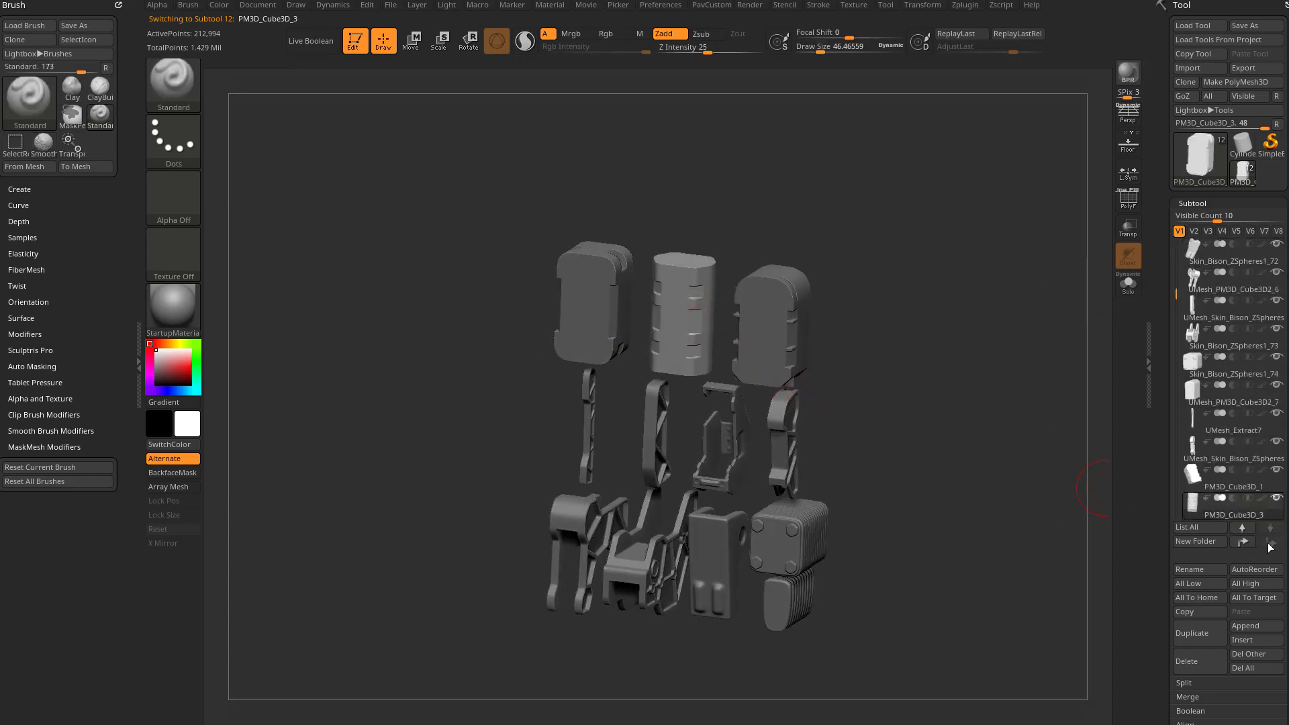
{"action": "left_click", "coordinate": [1244, 541]}
{"action": "left_click", "coordinate": [785, 314], "text": "alt"}
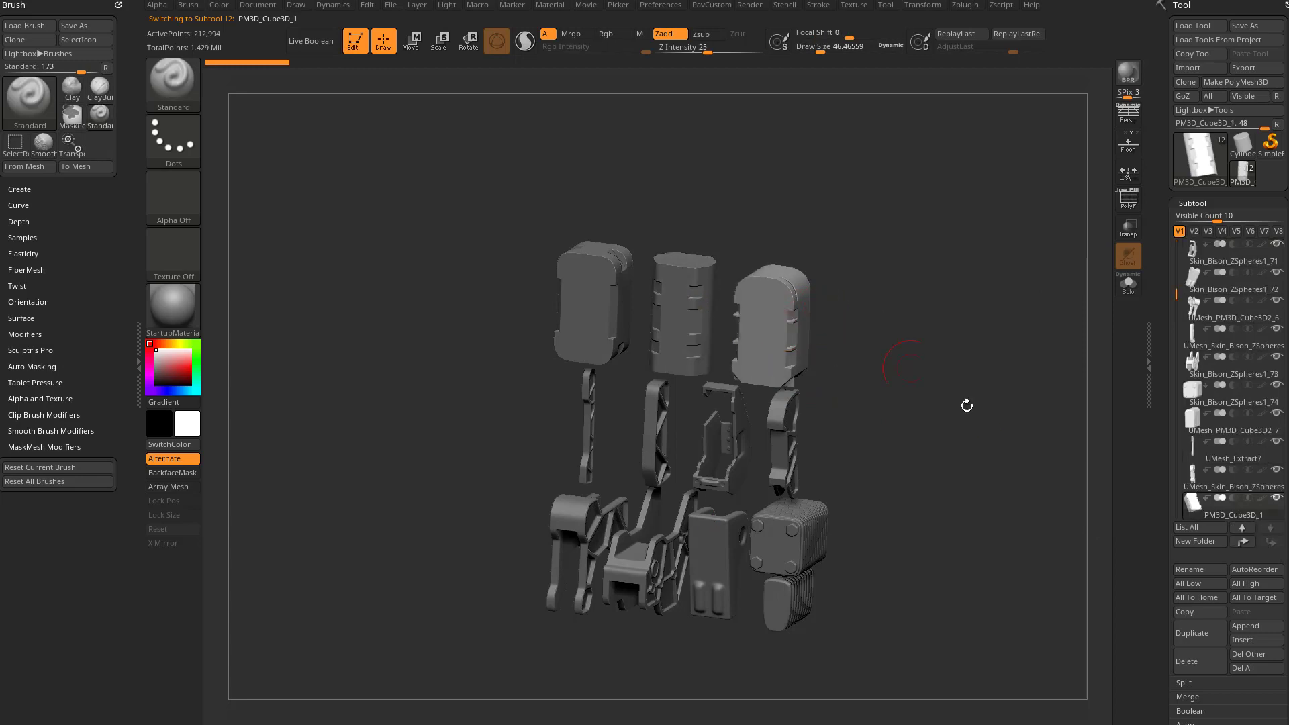
{"action": "left_click", "coordinate": [1244, 542]}
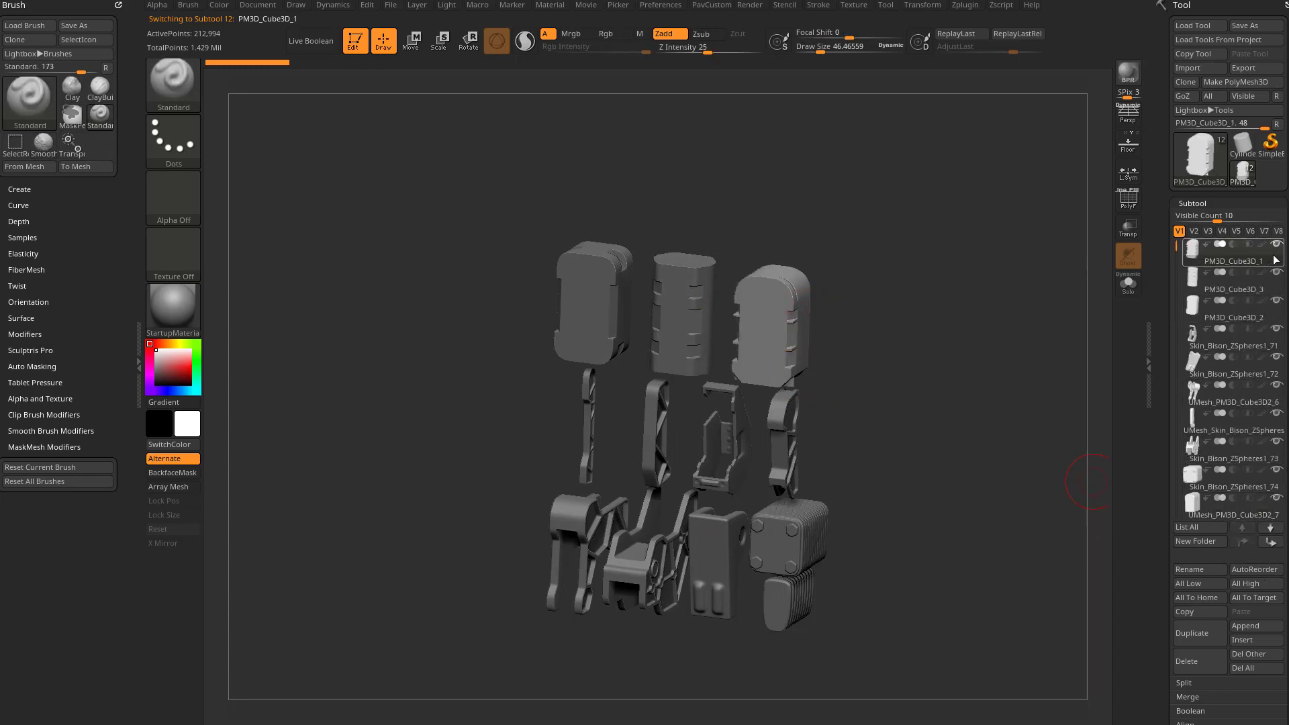
- In visibility set V1, hide every subtool except PM3D_Cube3D_1, PM3D_Cube3D_3 and PM3D_Cube3D_2
{"action": "mouse_move", "coordinate": [1279, 254]}
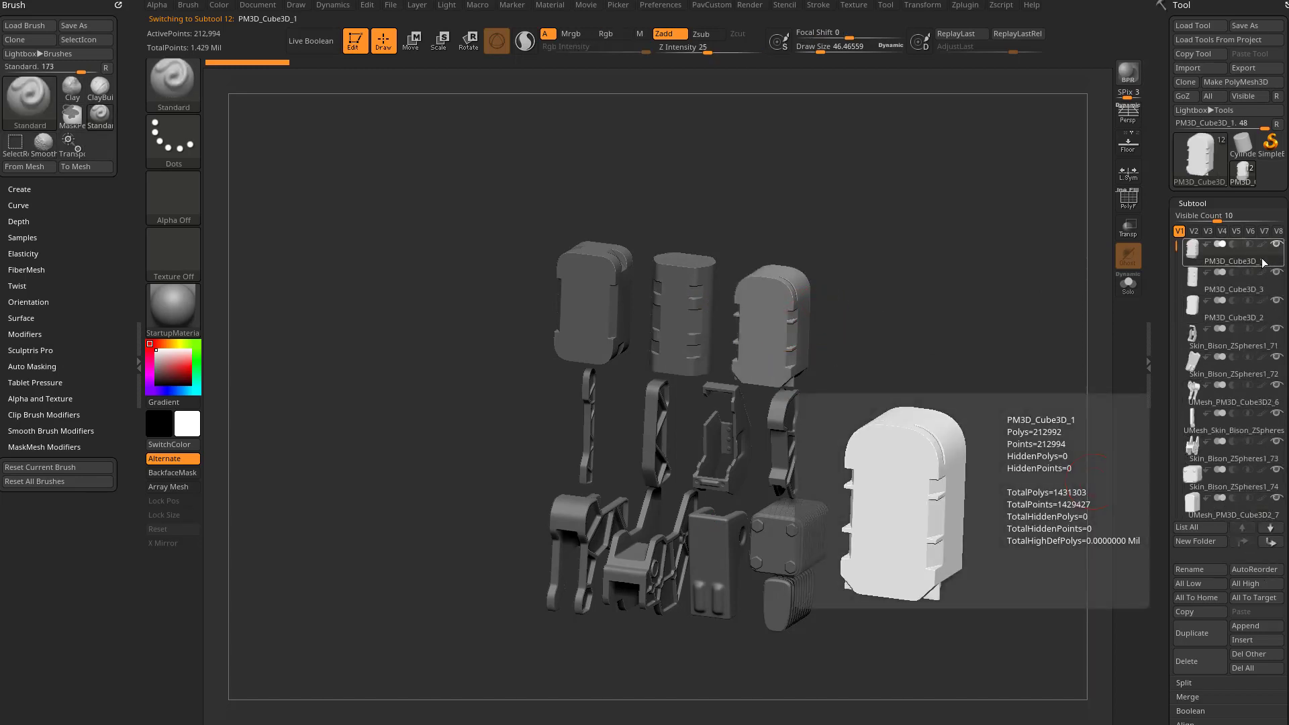
{"action": "left_click", "coordinate": [1276, 244]}
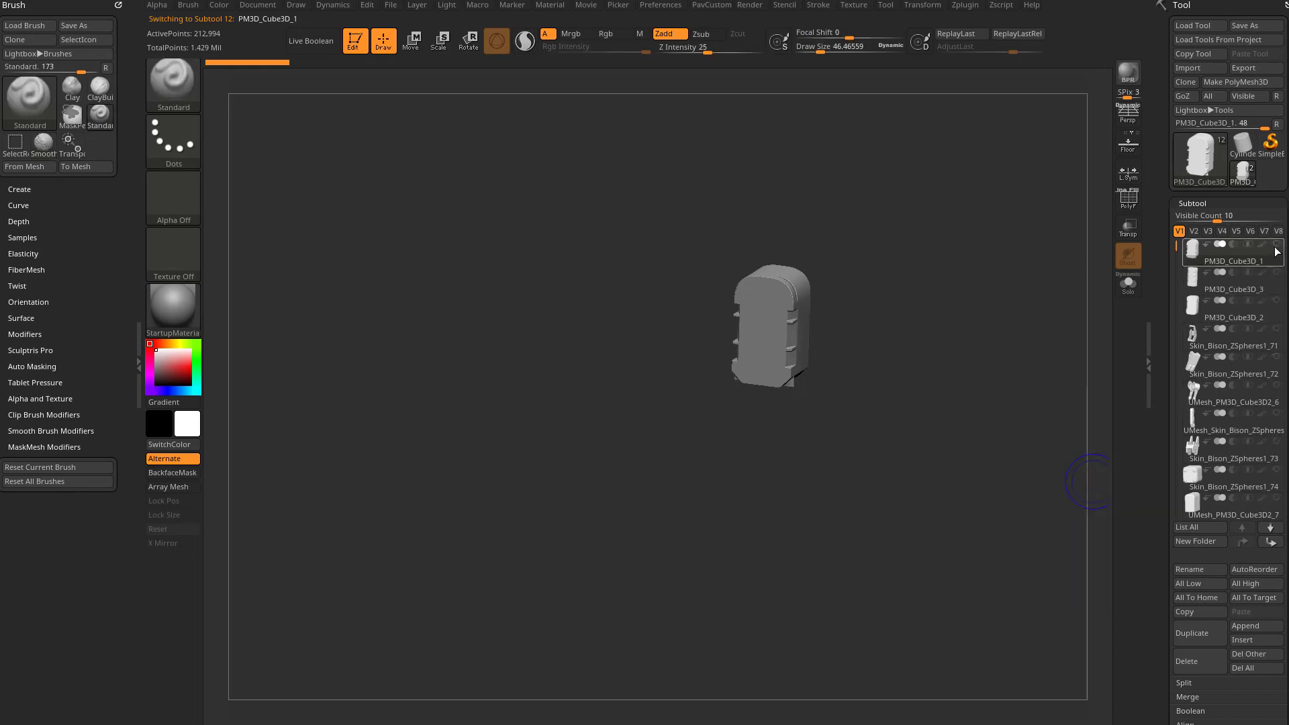
{"action": "left_click", "coordinate": [1276, 273]}
{"action": "left_click", "coordinate": [1276, 301]}
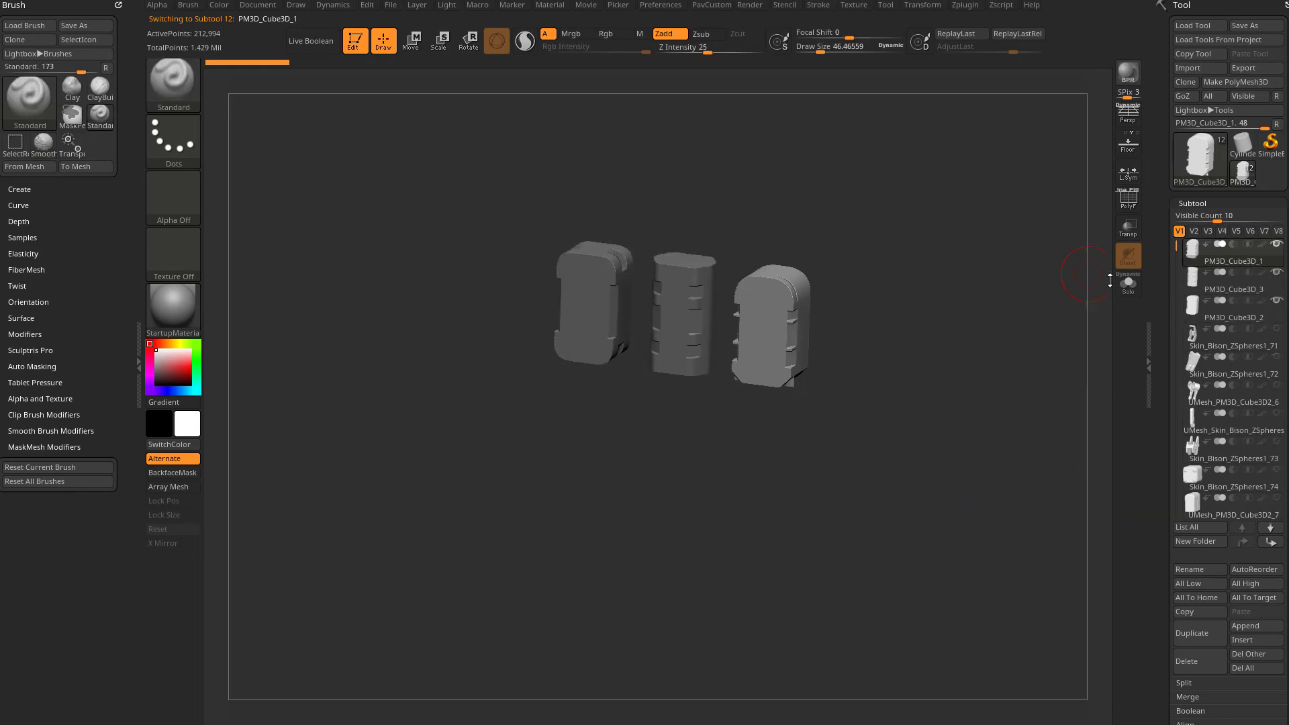
{"action": "left_click_drag", "start_coordinate": [995, 440], "coordinate": [1031, 464]}
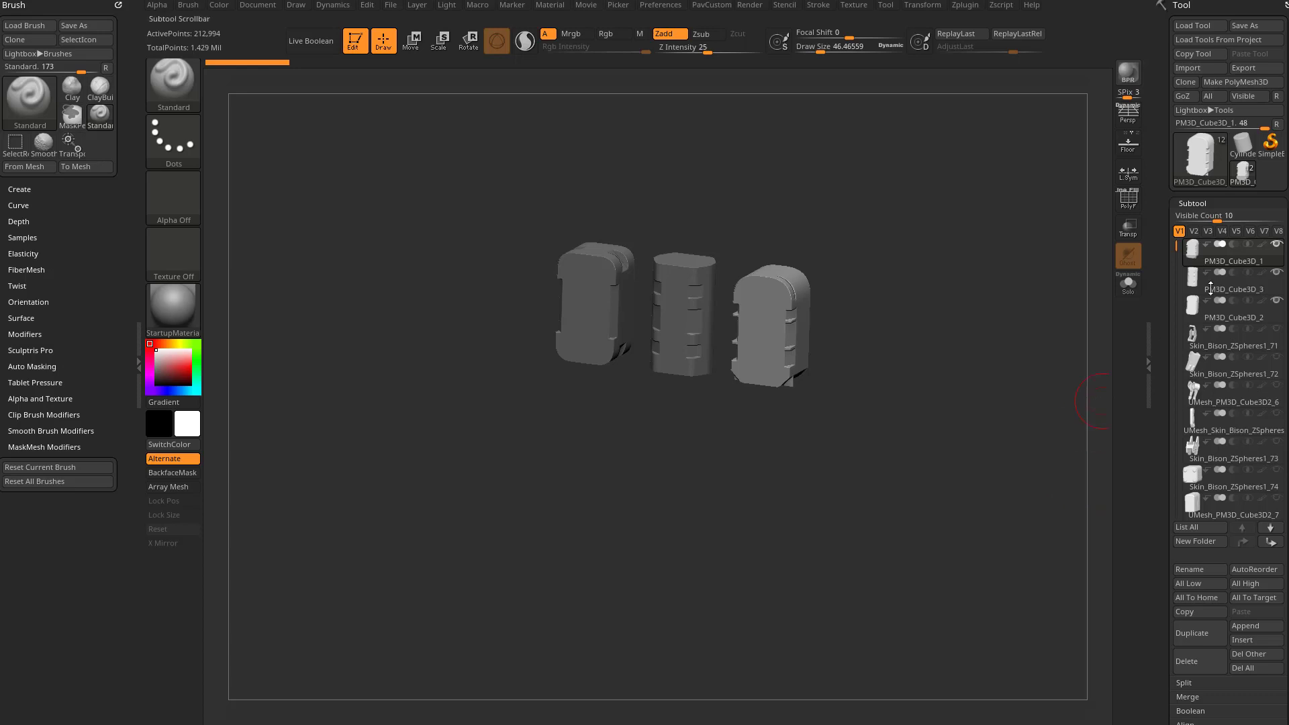
- Switch to visibility set V2 and examine which sample parts it shows
{"action": "left_click", "coordinate": [1193, 231]}
{"action": "mouse_move", "coordinate": [1039, 397]}
{"action": "left_mouse_down"}
{"action": "mouse_move", "coordinate": [1056, 417]}
{"action": "mouse_move", "coordinate": [1037, 408]}
{"action": "left_mouse_up"}
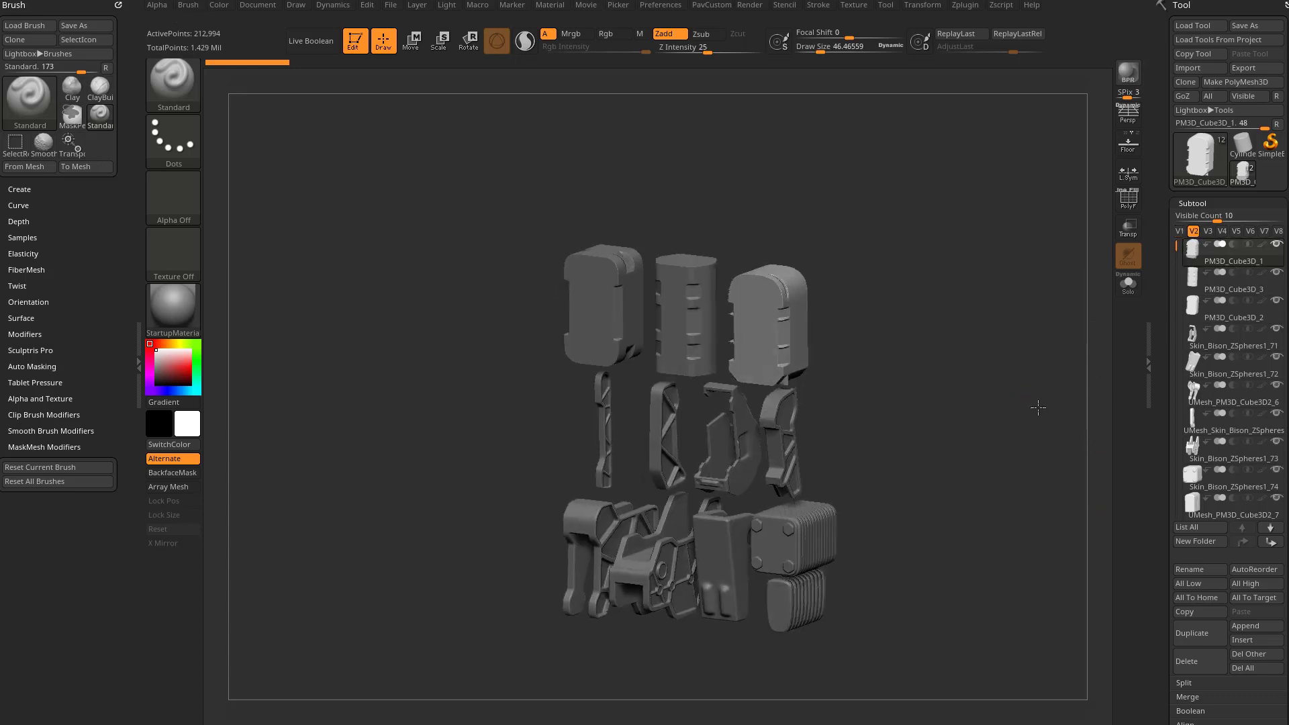
{"action": "left_click_drag", "start_coordinate": [960, 363], "coordinate": [717, 426]}
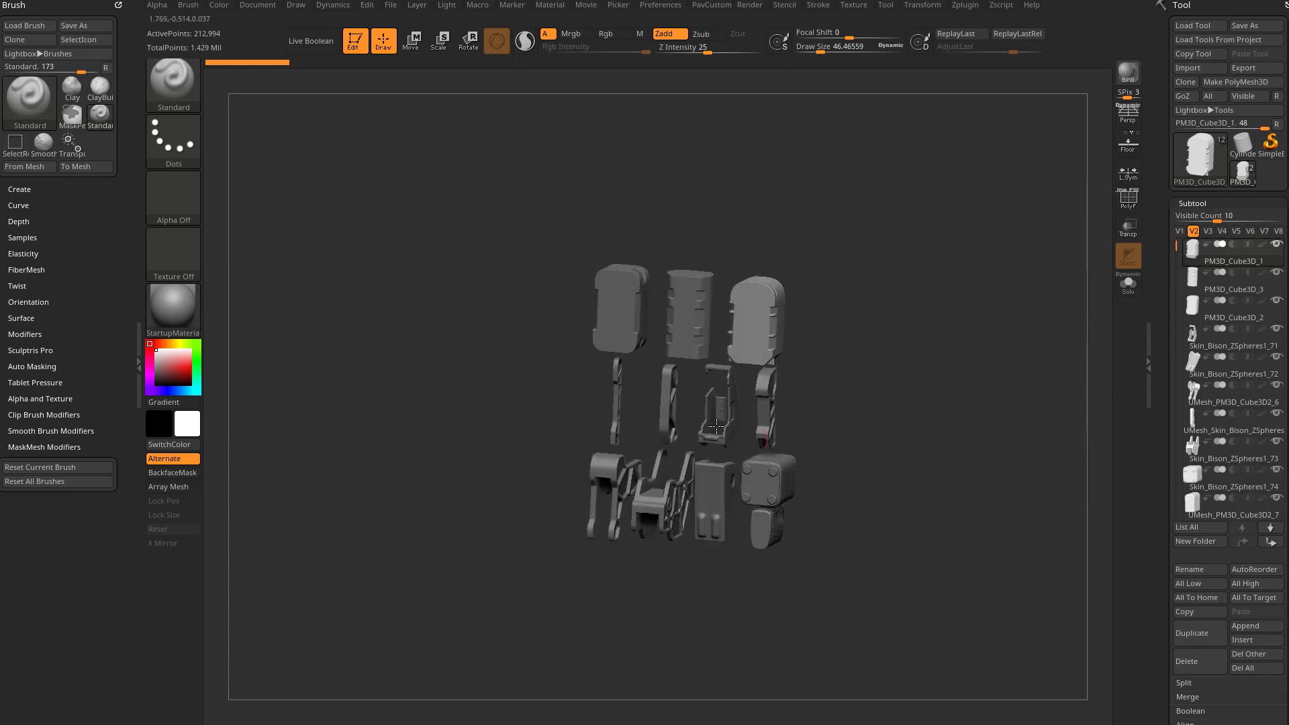
- In visibility set V3, hide the subtools UMesh_Skin_Bison_ZSpheres1_34, UMesh_Skin_Bison_ZSpheres1_22, Skin_Bison_ZSpheres1_72 and UMesh_PM3D_Cube3D2_6
{"action": "left_click", "coordinate": [1206, 231]}
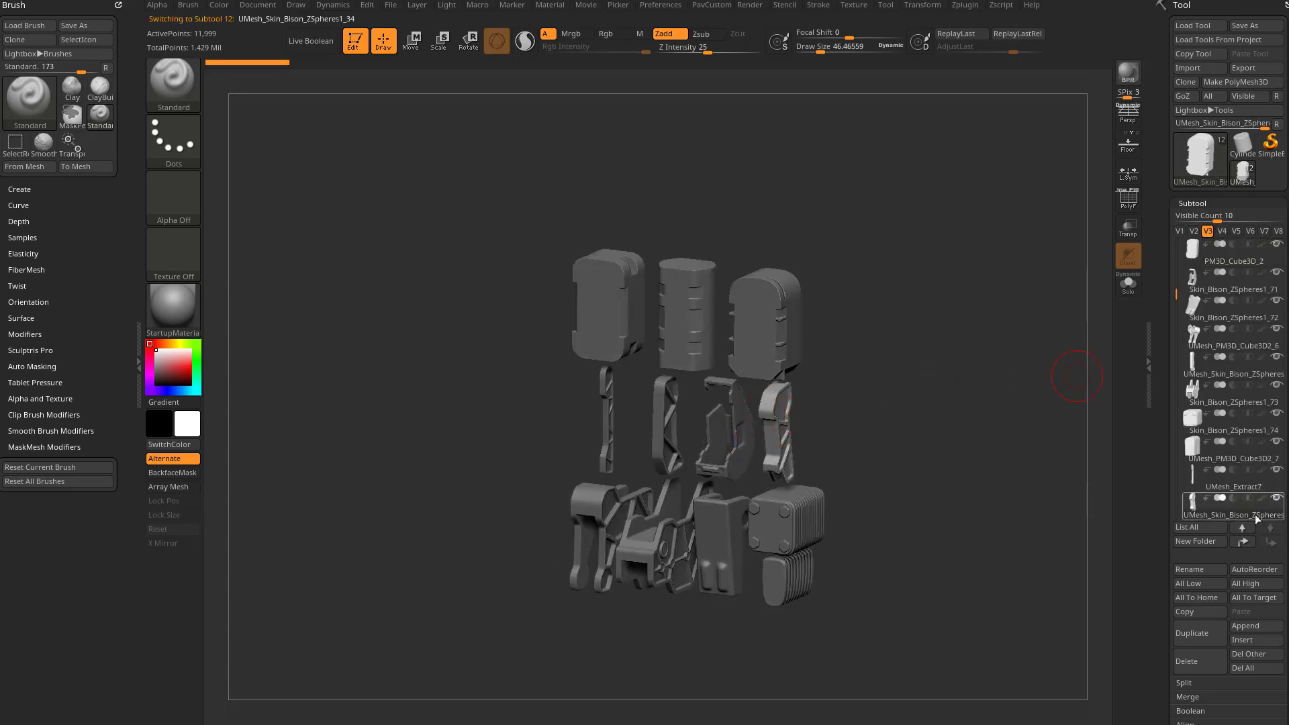
{"action": "left_click", "coordinate": [674, 443], "text": "alt"}
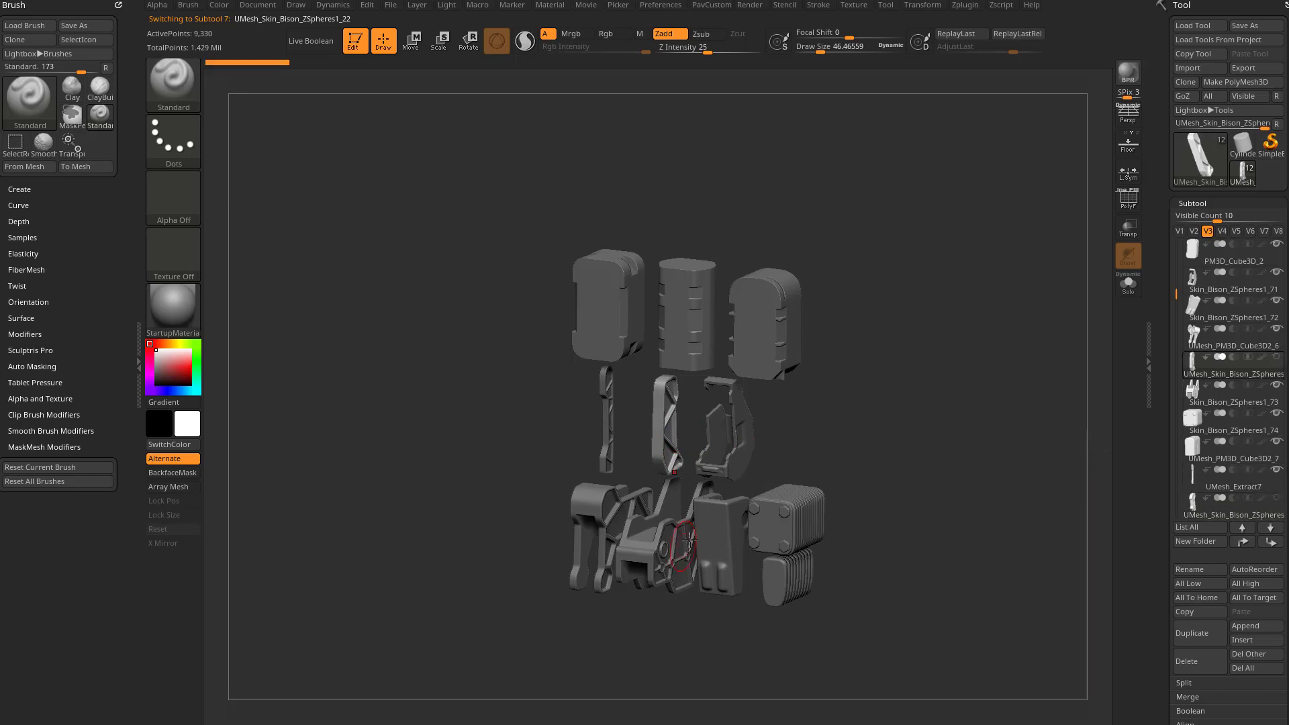
{"action": "left_click", "coordinate": [721, 540], "text": "alt"}
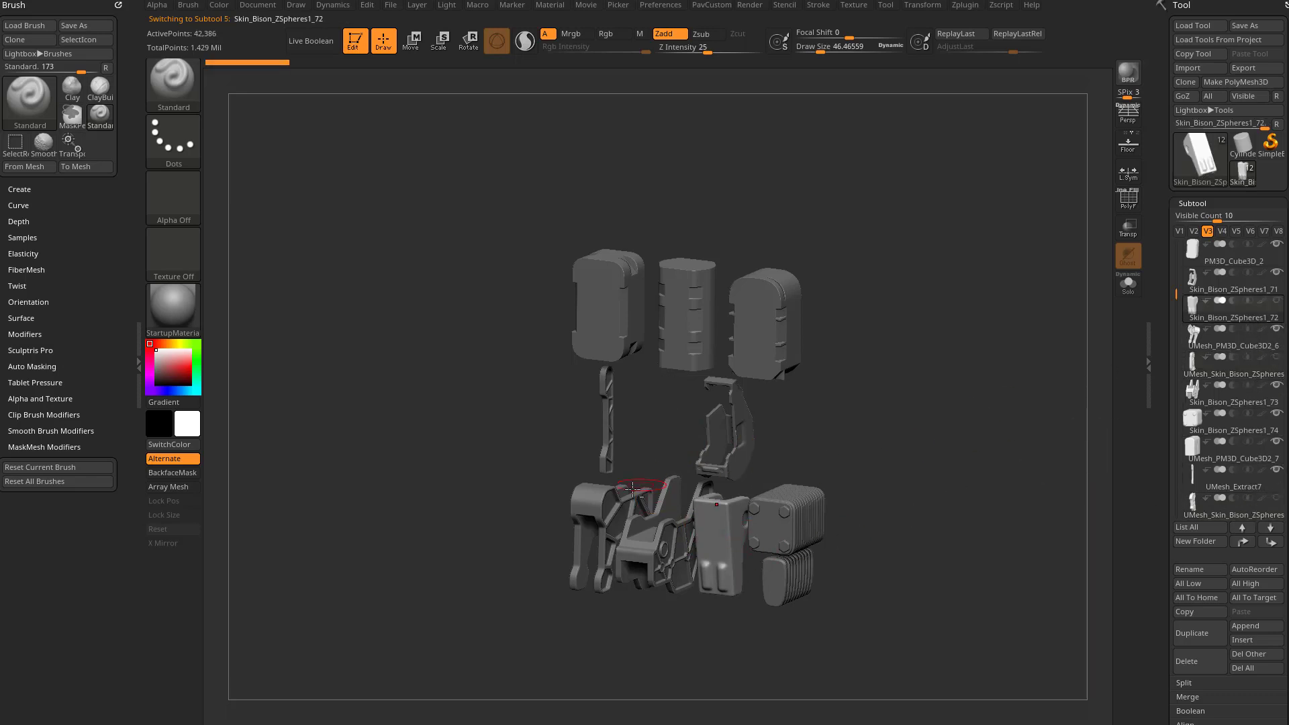
{"action": "left_click", "coordinate": [633, 490], "text": "alt"}
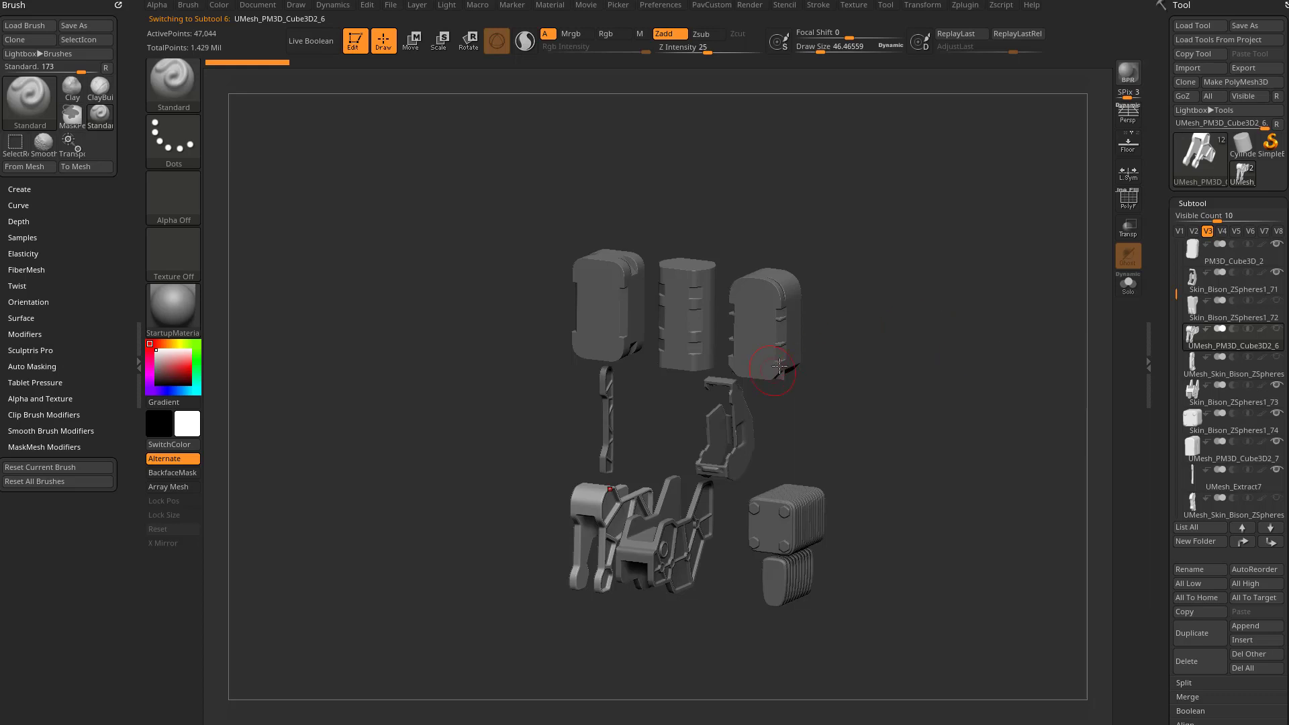
- Make PM3D_Cube3D_1 the active subtool and switch back to visibility set V2
{"action": "left_click", "coordinate": [779, 365], "text": "alt"}
{"action": "left_click_drag", "start_coordinate": [867, 329], "coordinate": [932, 318]}
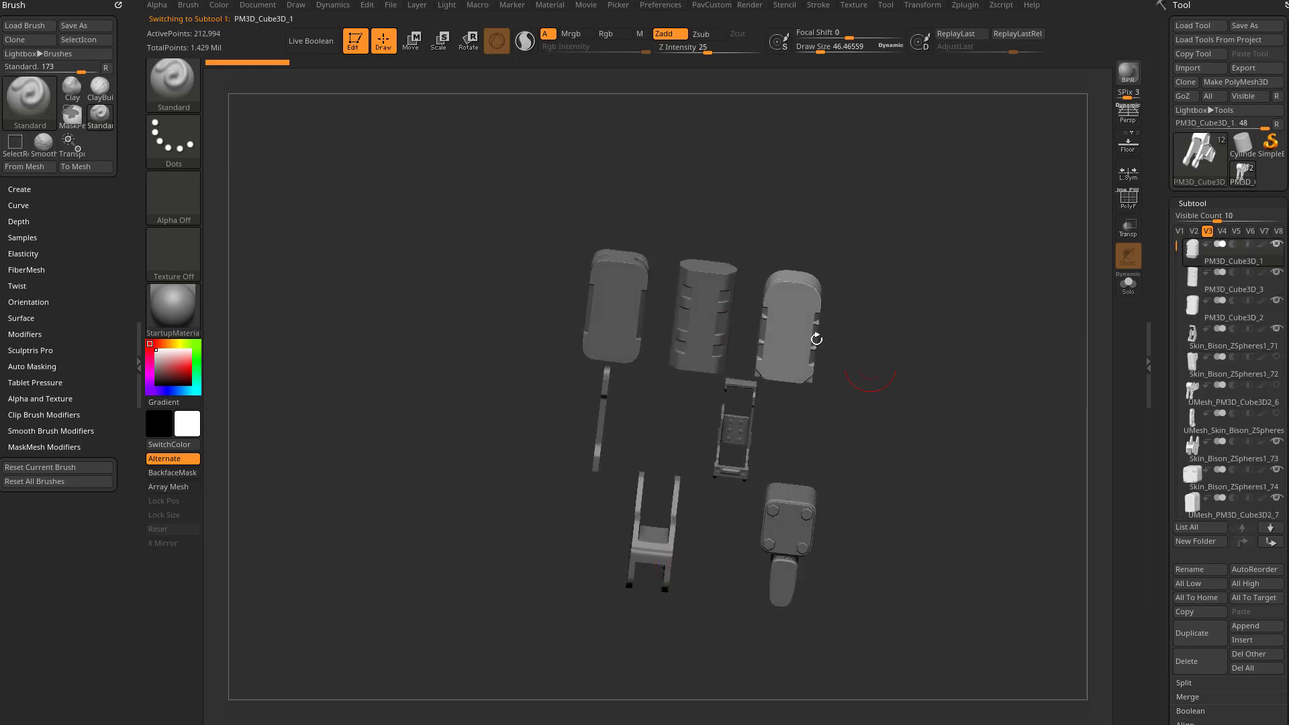
{"action": "left_click_drag", "start_coordinate": [816, 339], "coordinate": [752, 341]}
{"action": "left_click", "coordinate": [1194, 231]}
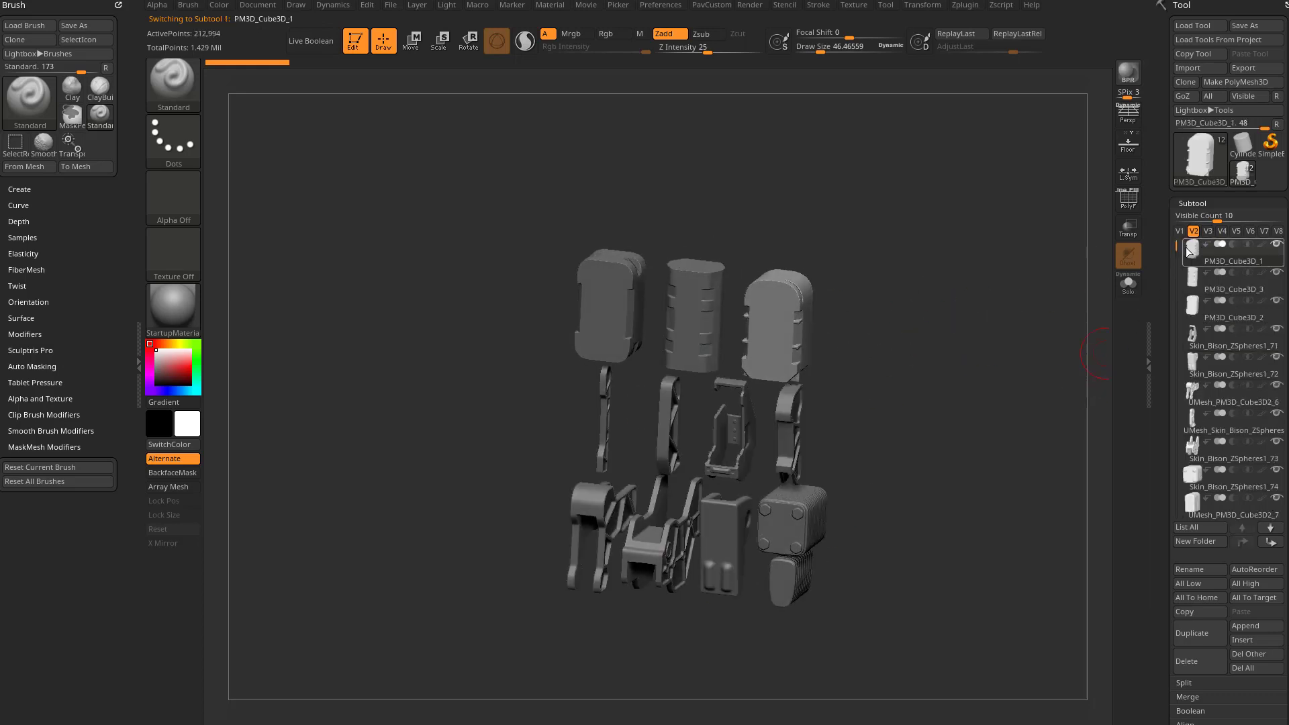